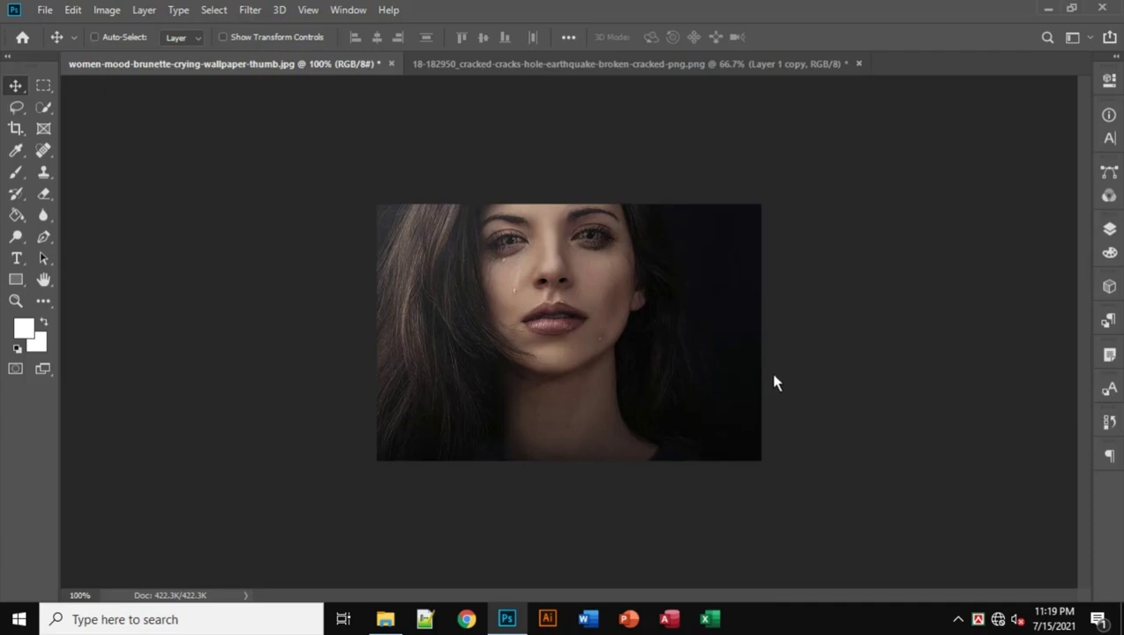
Duplicate the portrait's Background layer and hide the original.
{"action": "scroll", "coordinate": [774, 378], "scroll_direction": "up", "scroll_amount": 3}
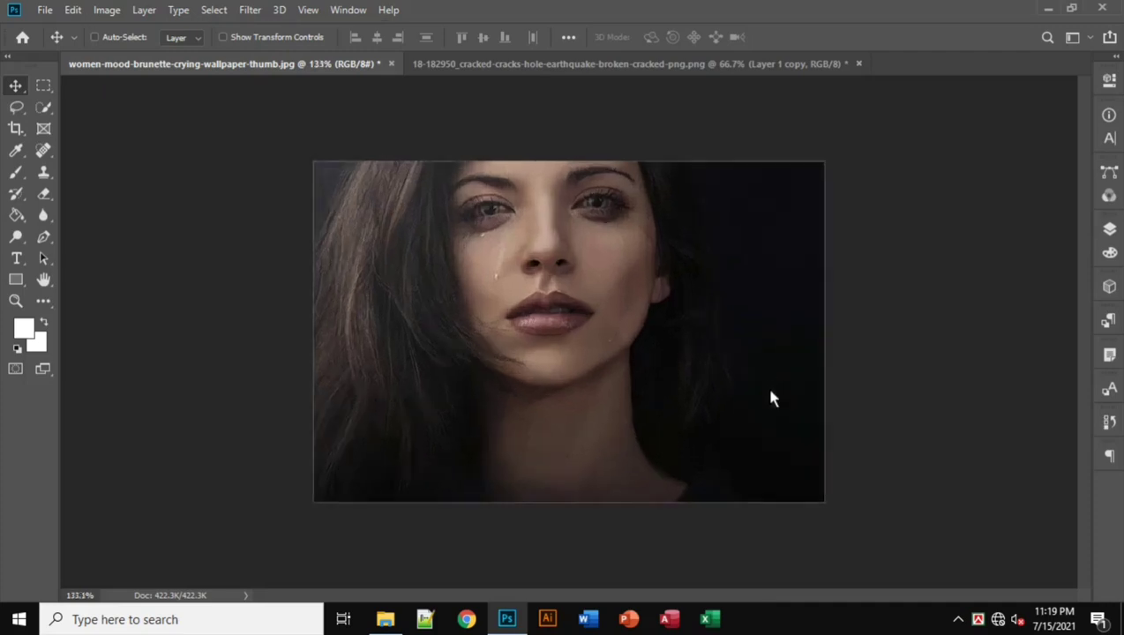
{"action": "left_click", "coordinate": [1110, 229]}
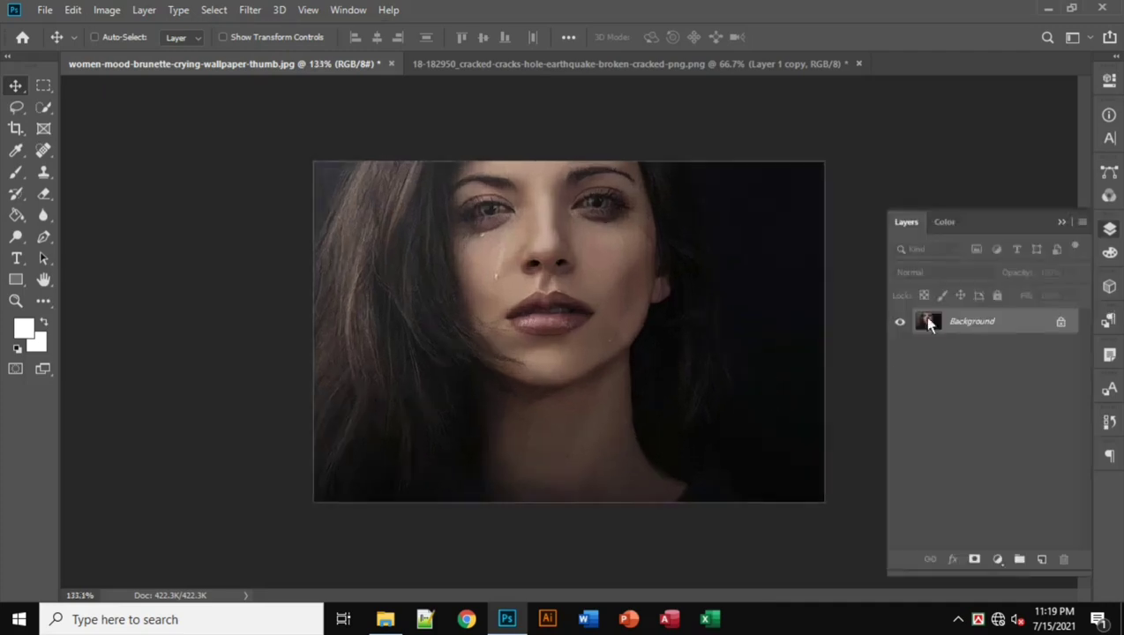
{"action": "key", "text": "ctrl+j"}
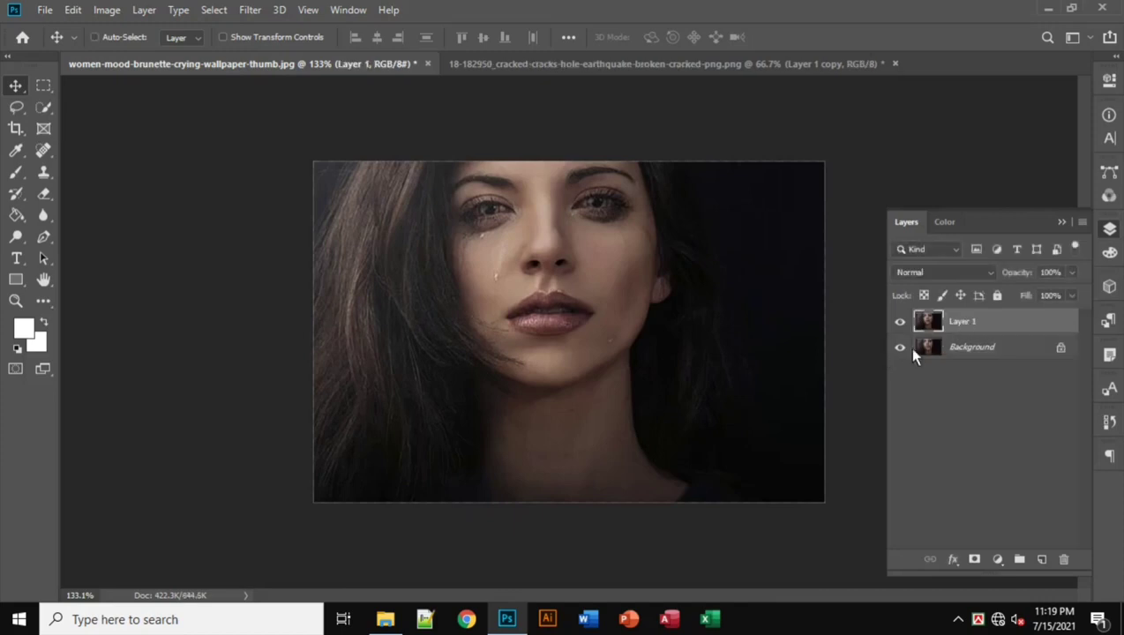
{"action": "left_click", "coordinate": [902, 348]}
Copy the black crack layer from the cracked-hole PNG document into the portrait document.
{"action": "left_click", "coordinate": [637, 65]}
{"action": "left_click_drag", "start_coordinate": [442, 280], "coordinate": [542, 297]}
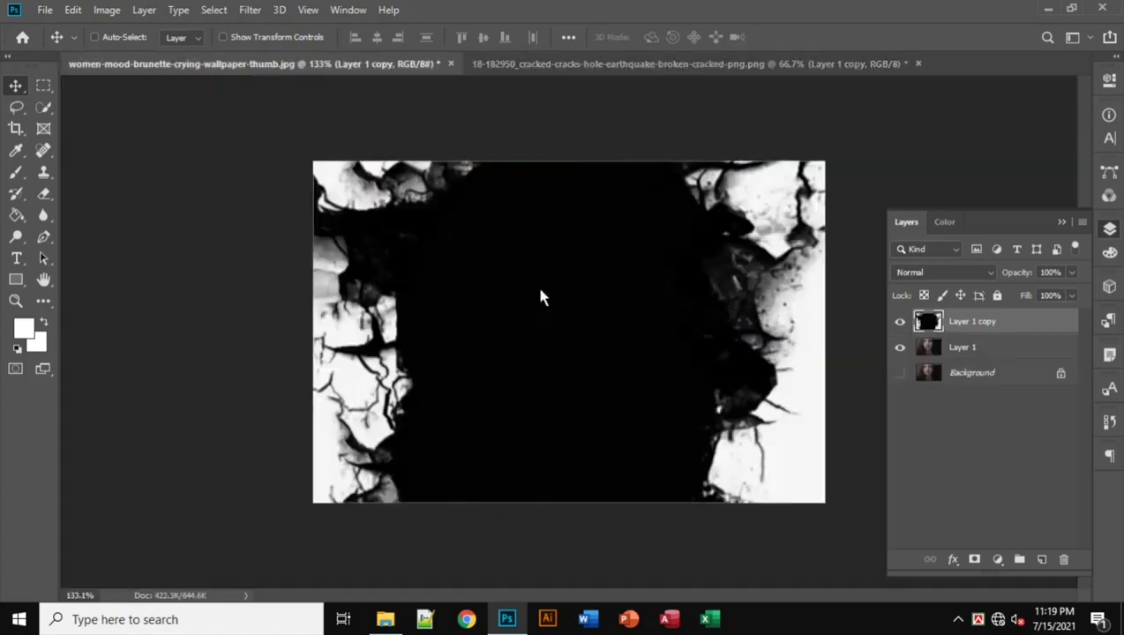
{"action": "scroll", "coordinate": [544, 297], "scroll_direction": "down", "scroll_amount": 3}
Scale the crack layer proportionally to about 20% with Free Transform and move it over the face.
{"action": "key", "text": "ctrl+t"}
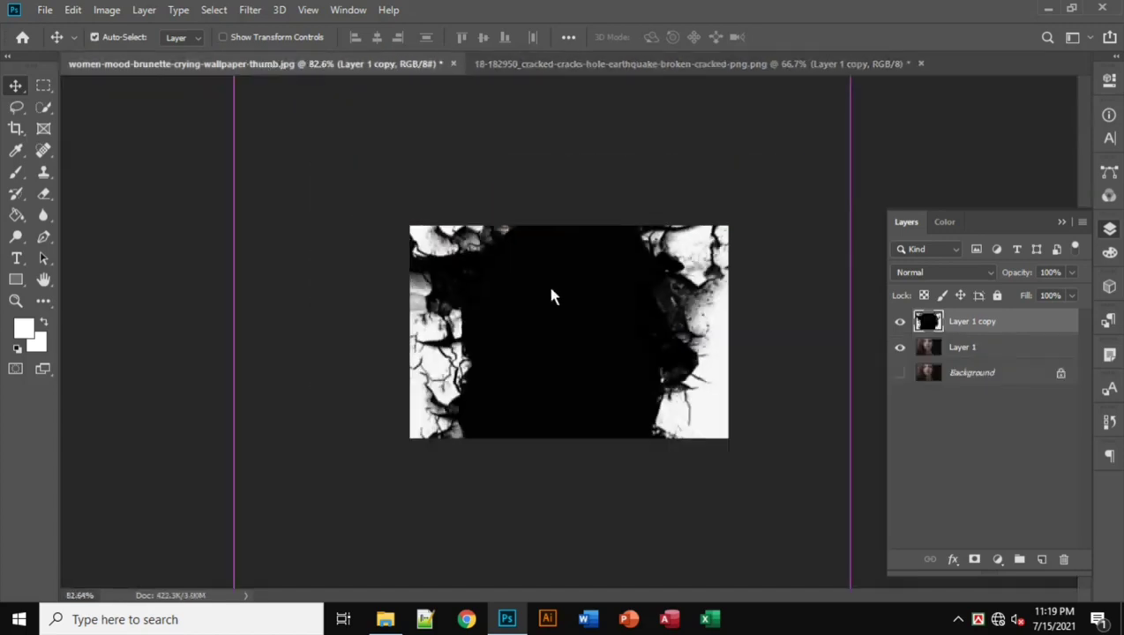
{"action": "scroll", "coordinate": [675, 302], "scroll_direction": "down", "scroll_amount": 3}
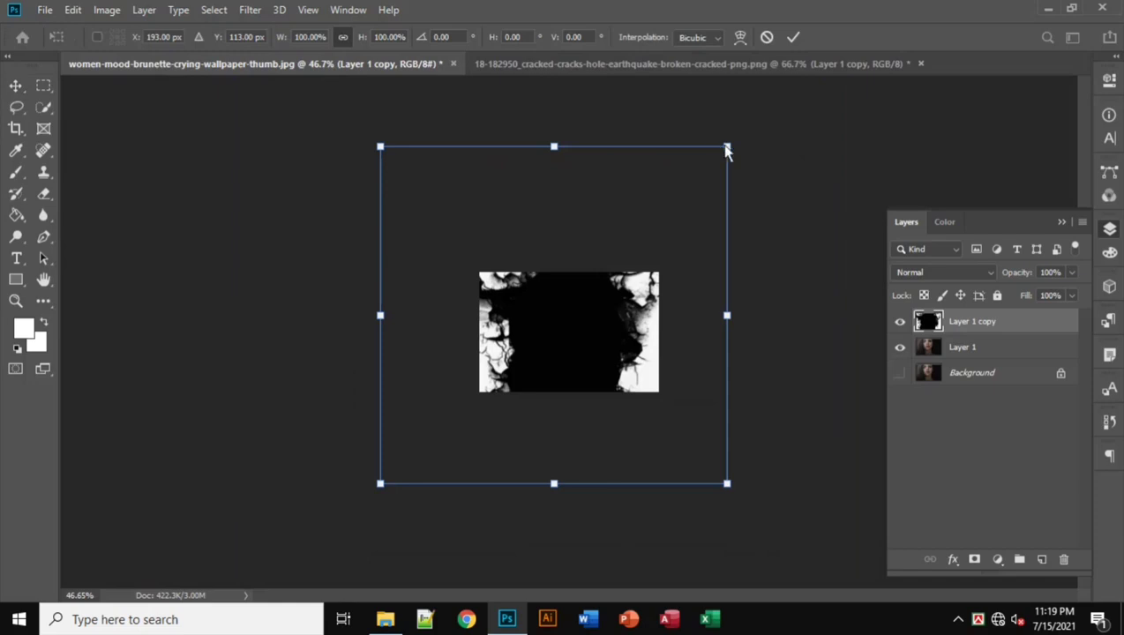
{"action": "left_click_drag", "start_coordinate": [726, 148], "coordinate": [618, 301]}
{"action": "scroll", "coordinate": [625, 329], "scroll_direction": "up", "scroll_amount": 2}
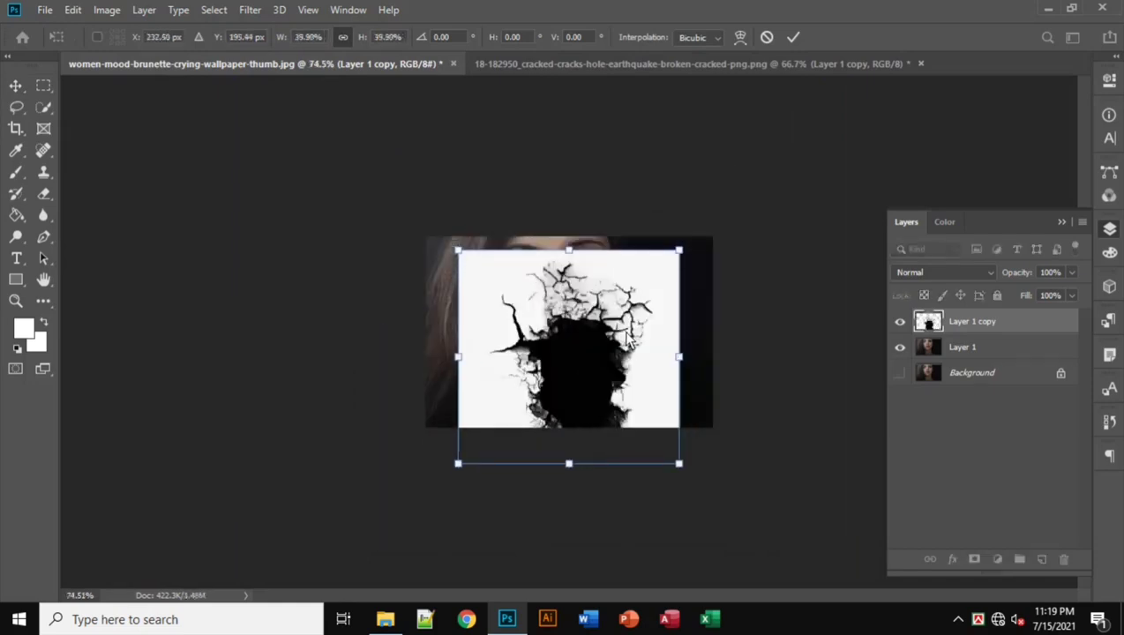
{"action": "key", "text": "ctrl+plus"}
{"action": "scroll", "coordinate": [652, 337], "scroll_direction": "up", "scroll_amount": 1}
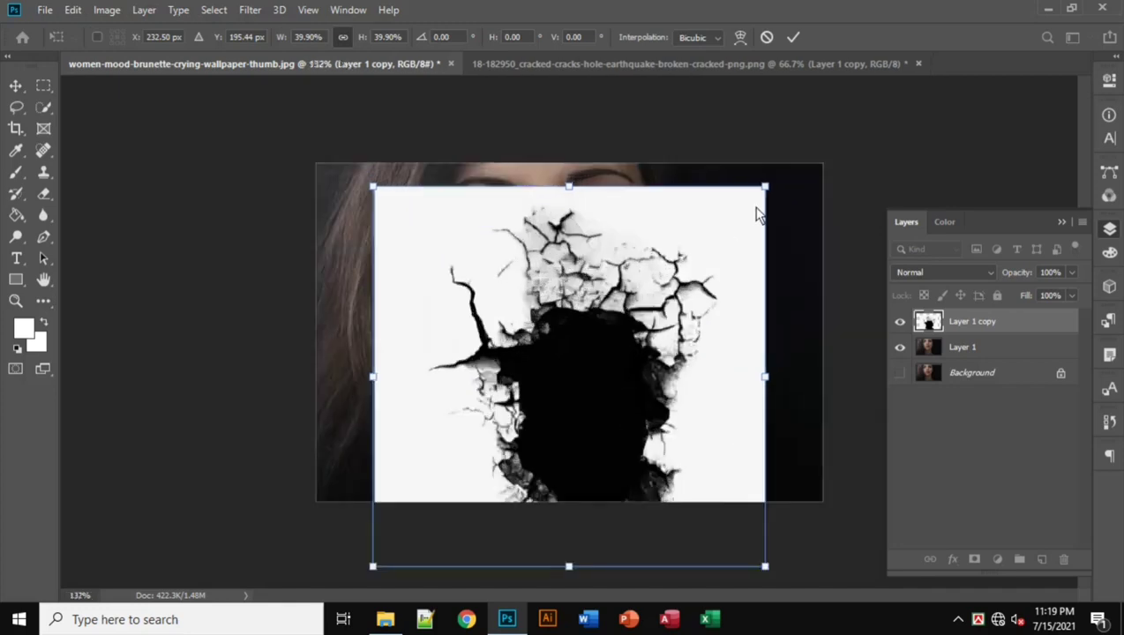
{"action": "left_click_drag", "start_coordinate": [765, 187], "coordinate": [707, 243]}
{"action": "left_click_drag", "start_coordinate": [632, 321], "coordinate": [662, 239]}
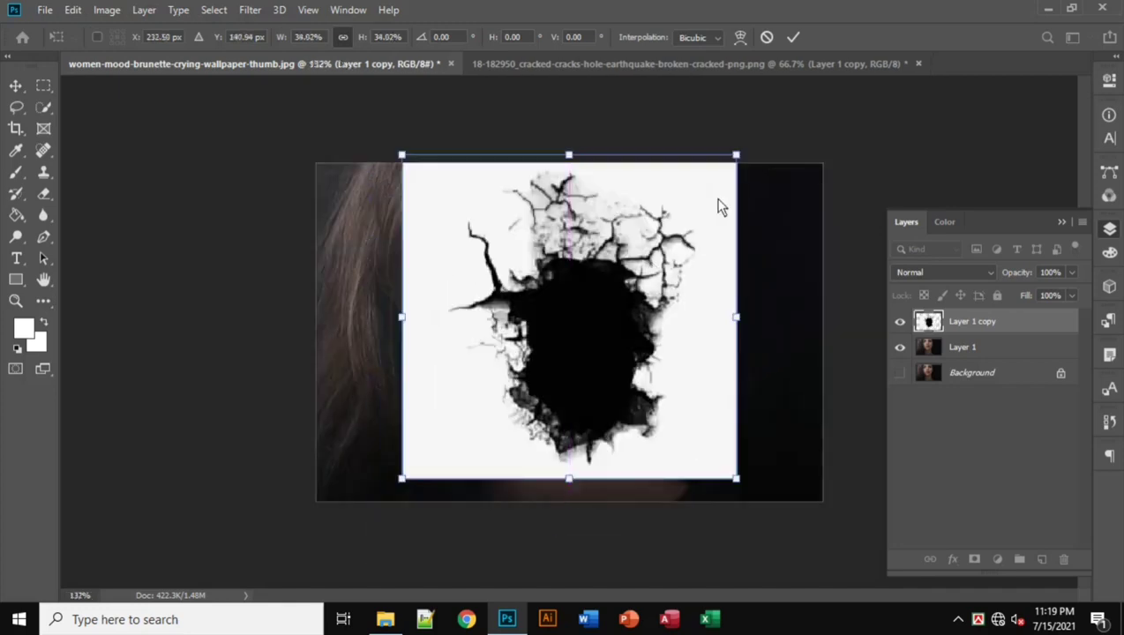
{"action": "left_click_drag", "start_coordinate": [735, 156], "coordinate": [601, 290]}
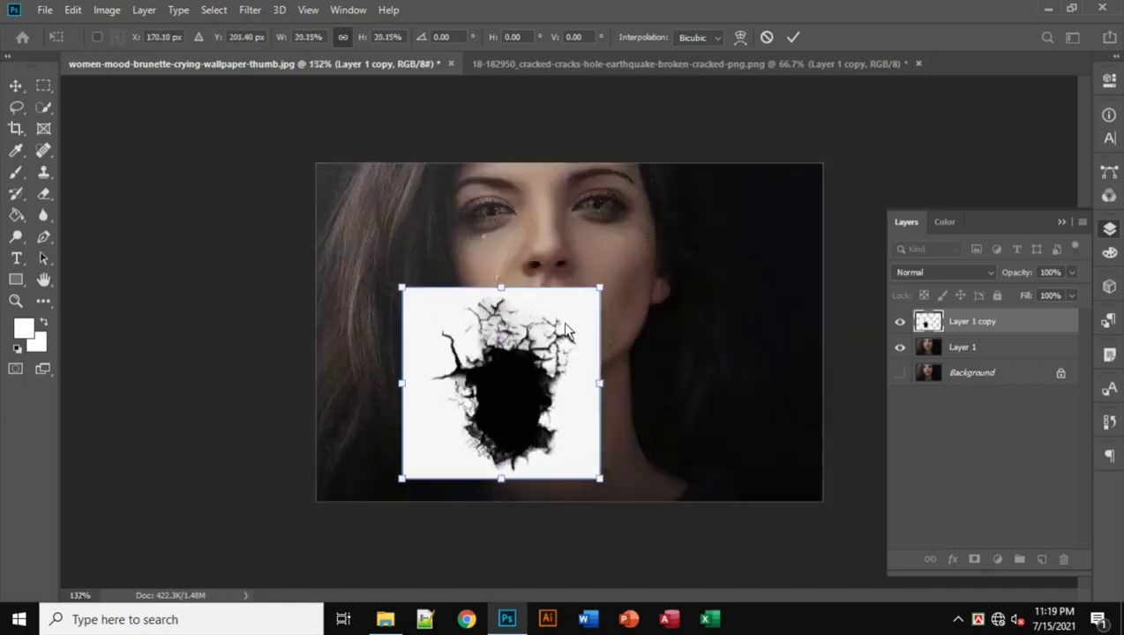
{"action": "left_click_drag", "start_coordinate": [529, 380], "coordinate": [614, 271]}
Lower the crack layer's opacity to 36% and shift it up towards the tearless eye.
{"action": "left_click", "coordinate": [1072, 273]}
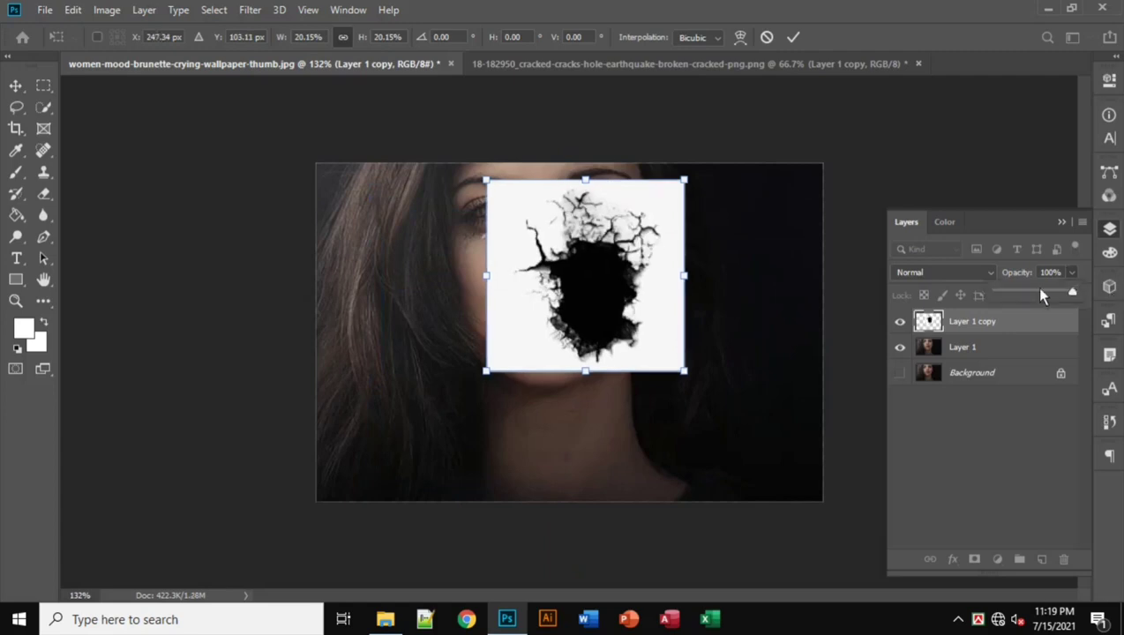
{"action": "left_click", "coordinate": [1037, 292]}
{"action": "left_click_drag", "start_coordinate": [664, 267], "coordinate": [672, 237]}
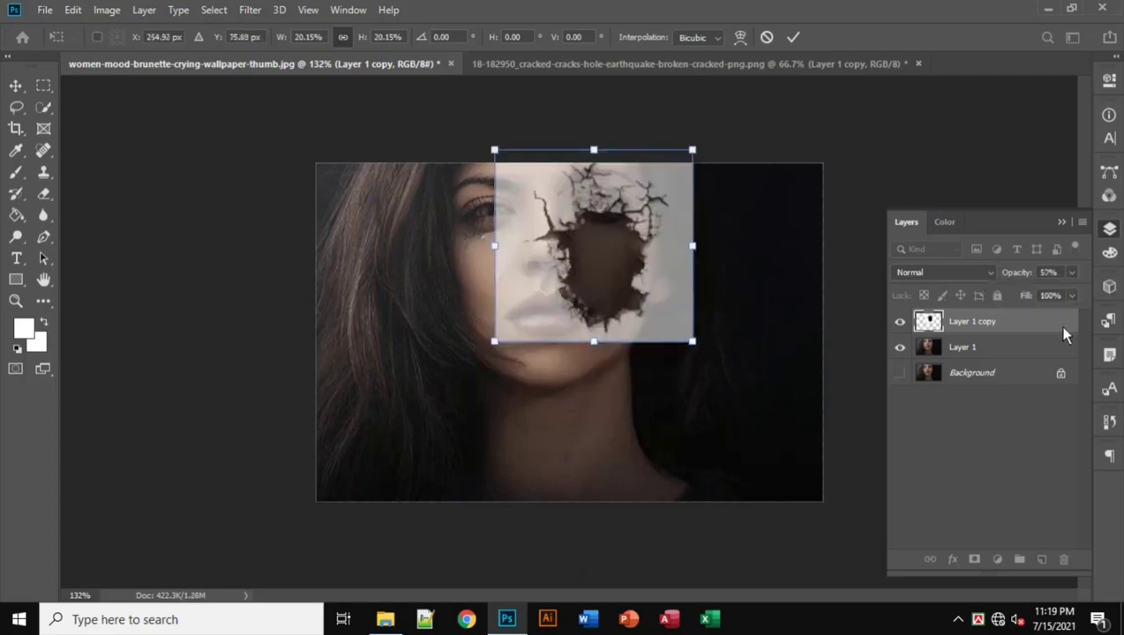
{"action": "left_click", "coordinate": [1031, 292]}
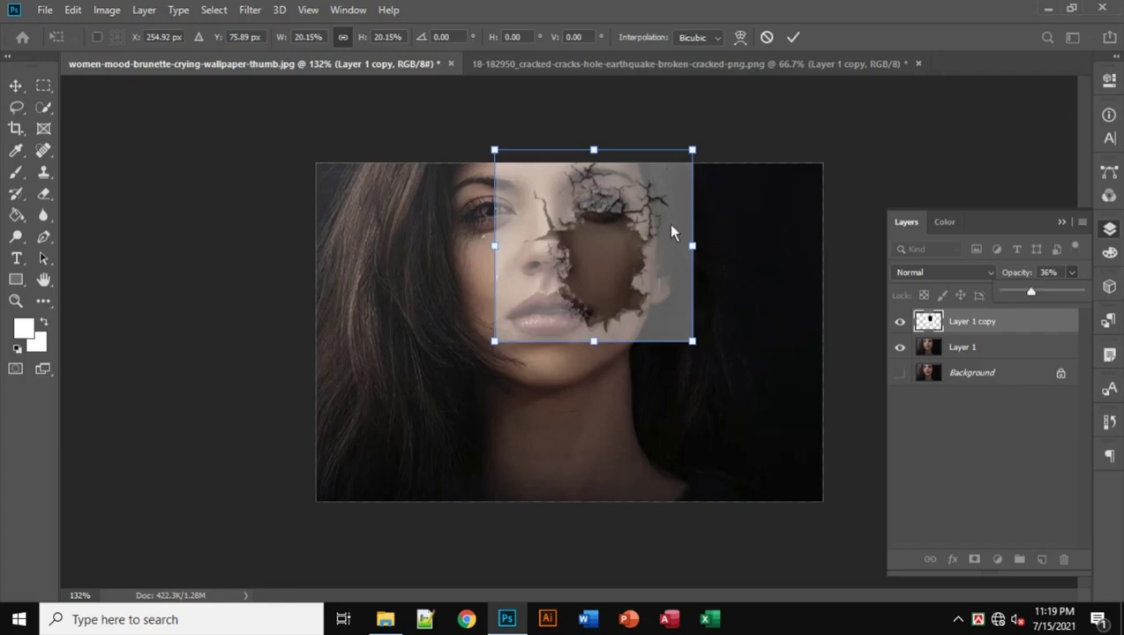
Scale the crack layer down to about 13% and fit the hole on the cheek below the tearless eye.
{"action": "left_click_drag", "start_coordinate": [694, 160], "coordinate": [666, 173]}
{"action": "left_click_drag", "start_coordinate": [649, 262], "coordinate": [663, 242]}
{"action": "left_click_drag", "start_coordinate": [682, 164], "coordinate": [643, 185]}
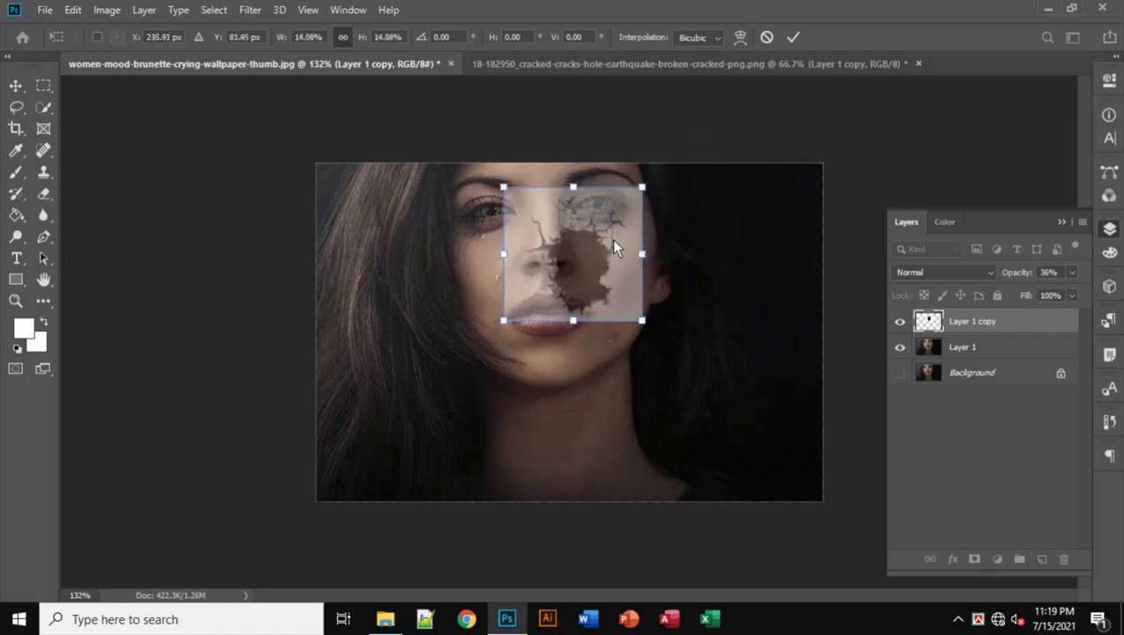
{"action": "mouse_move", "coordinate": [611, 240]}
{"action": "left_mouse_down"}
{"action": "mouse_move", "coordinate": [624, 254]}
{"action": "mouse_move", "coordinate": [616, 237]}
{"action": "left_mouse_up"}
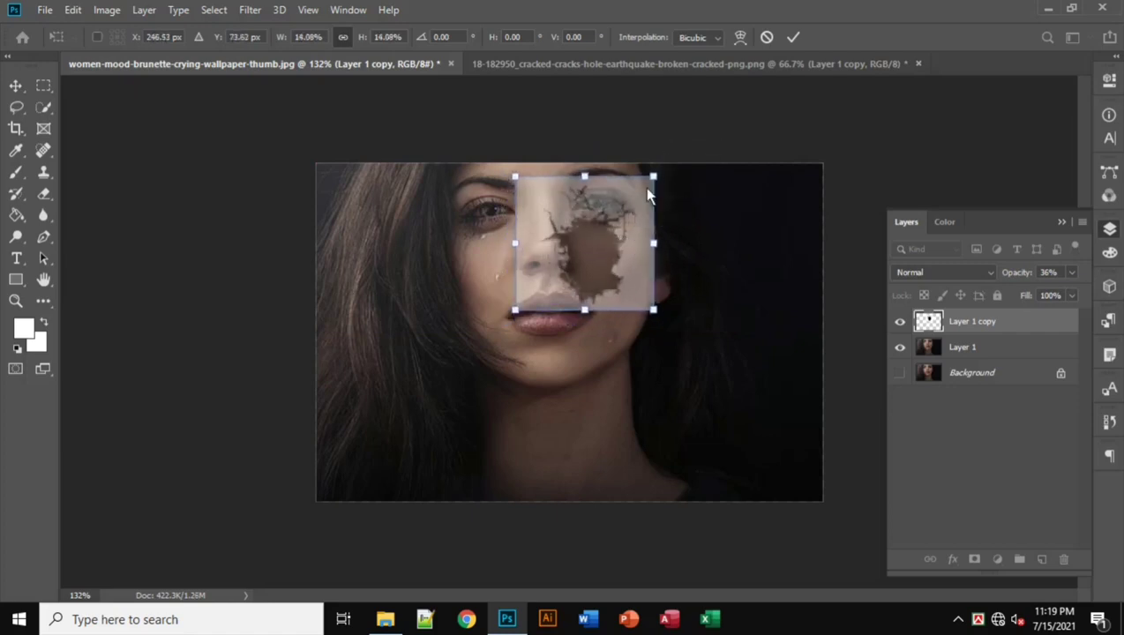
{"action": "left_click_drag", "start_coordinate": [652, 182], "coordinate": [638, 192]}
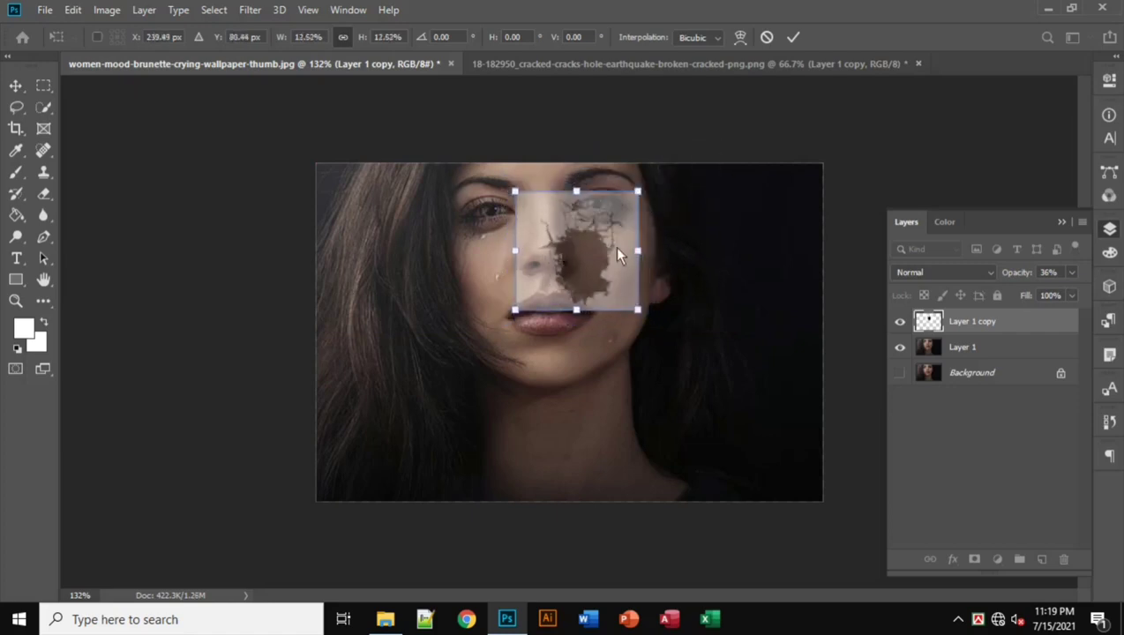
{"action": "left_click_drag", "start_coordinate": [611, 249], "coordinate": [623, 250]}
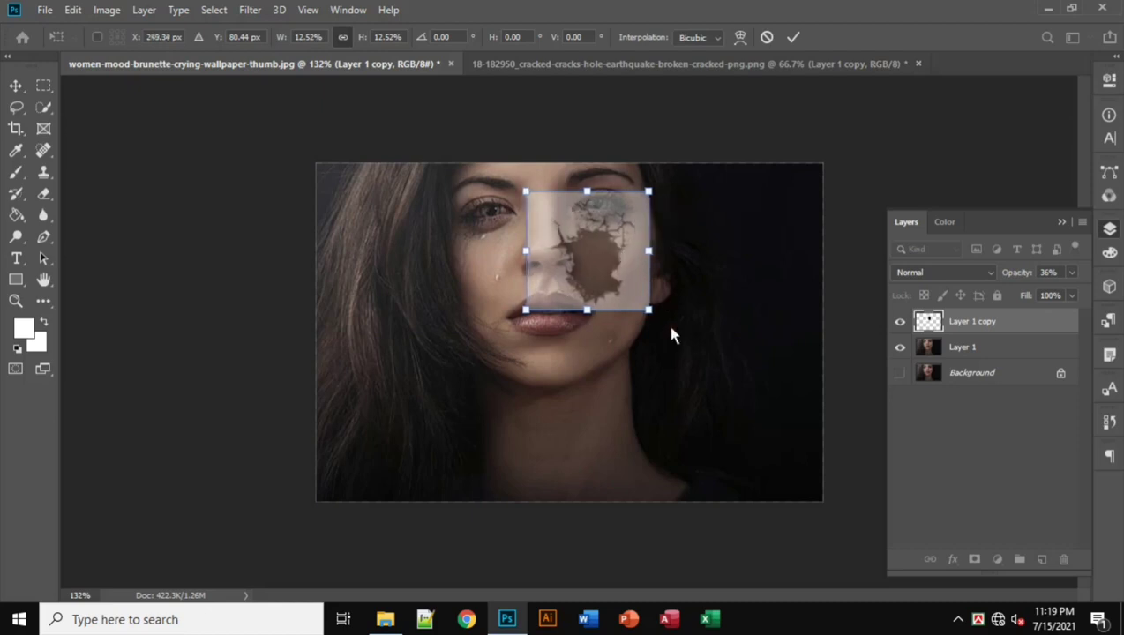
{"action": "left_click_drag", "start_coordinate": [649, 316], "coordinate": [632, 282]}
{"action": "mouse_move", "coordinate": [654, 186]}
{"action": "left_mouse_down"}
{"action": "mouse_move", "coordinate": [657, 202]}
{"action": "mouse_move", "coordinate": [651, 191]}
{"action": "left_mouse_up"}
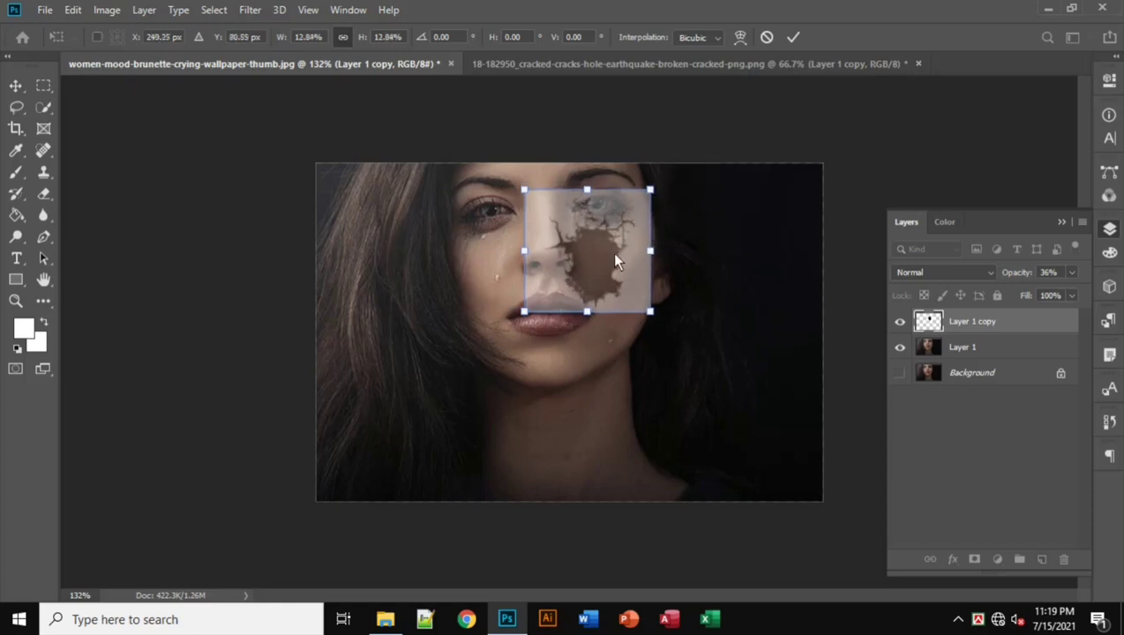
{"action": "left_click_drag", "start_coordinate": [614, 257], "coordinate": [613, 261]}
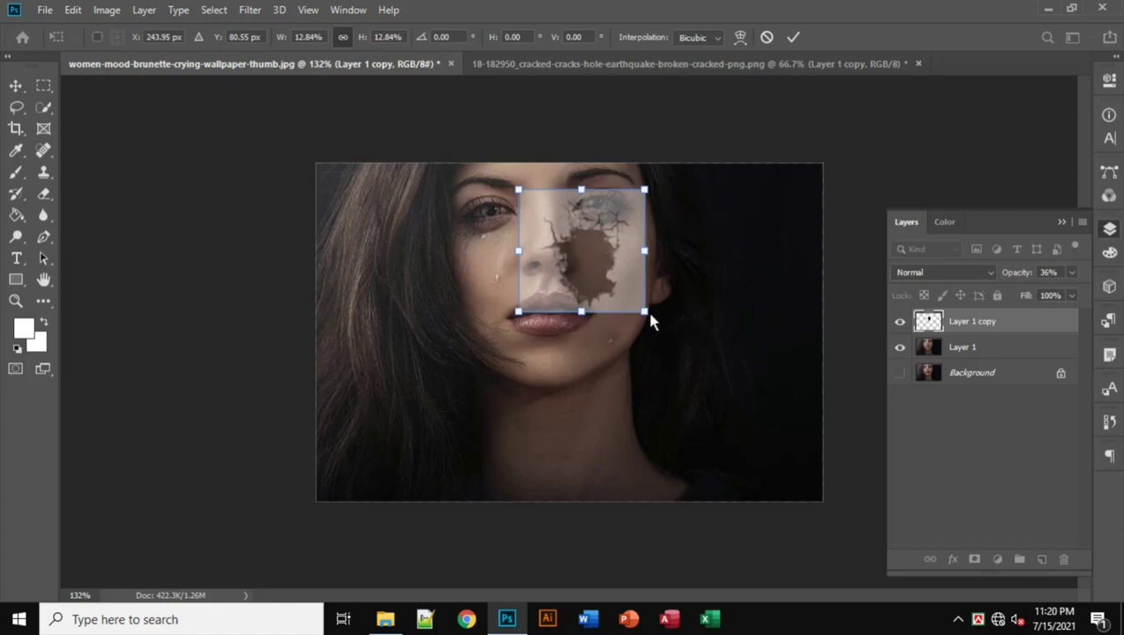
{"action": "mouse_move", "coordinate": [650, 315]}
{"action": "left_mouse_down"}
{"action": "mouse_move", "coordinate": [659, 317]}
{"action": "mouse_move", "coordinate": [632, 305]}
{"action": "left_mouse_up"}
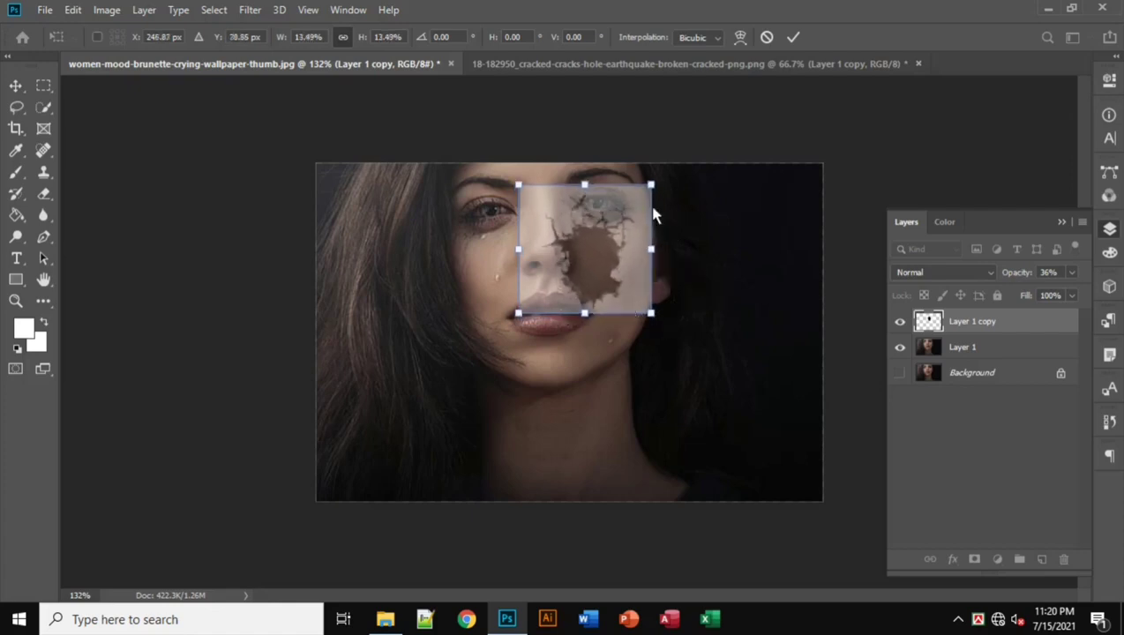
{"action": "left_click_drag", "start_coordinate": [652, 184], "coordinate": [650, 188]}
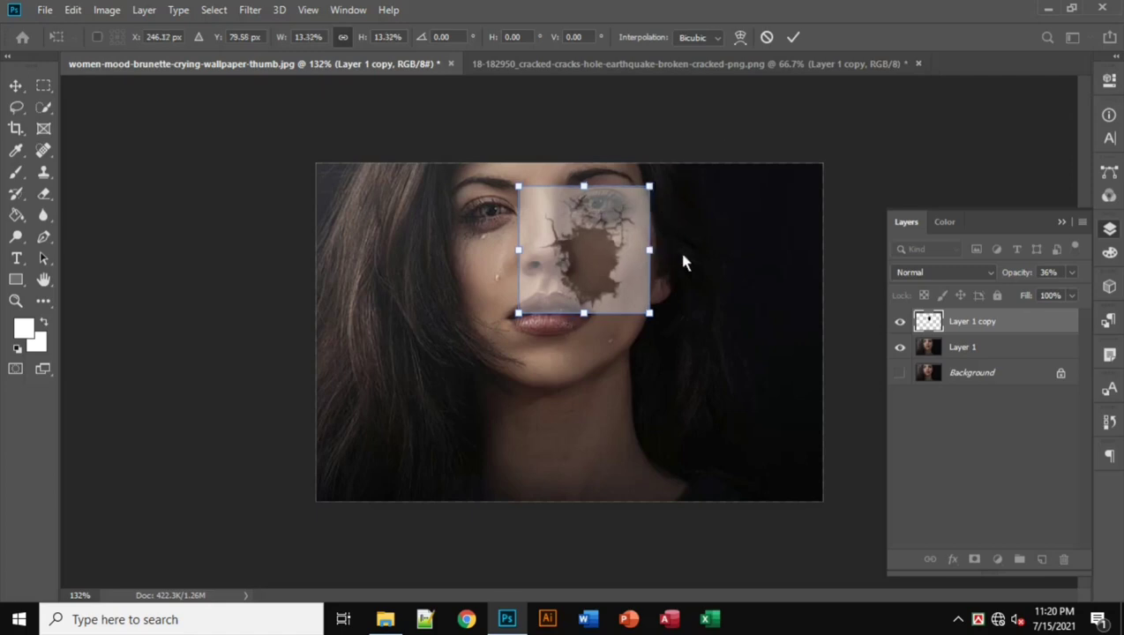
{"action": "key", "text": "Return"}
Restore the crack layer's opacity to 100% and set its blend mode to Multiply.
{"action": "left_click", "coordinate": [1074, 273]}
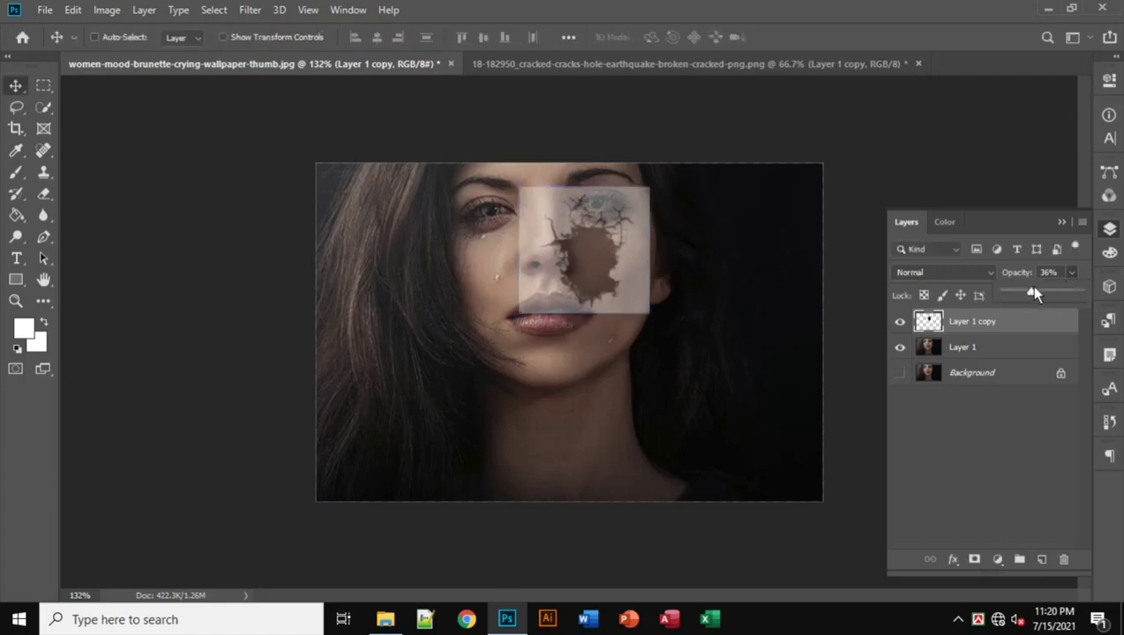
{"action": "left_click_drag", "start_coordinate": [1033, 294], "coordinate": [1106, 292]}
{"action": "left_click", "coordinate": [946, 272]}
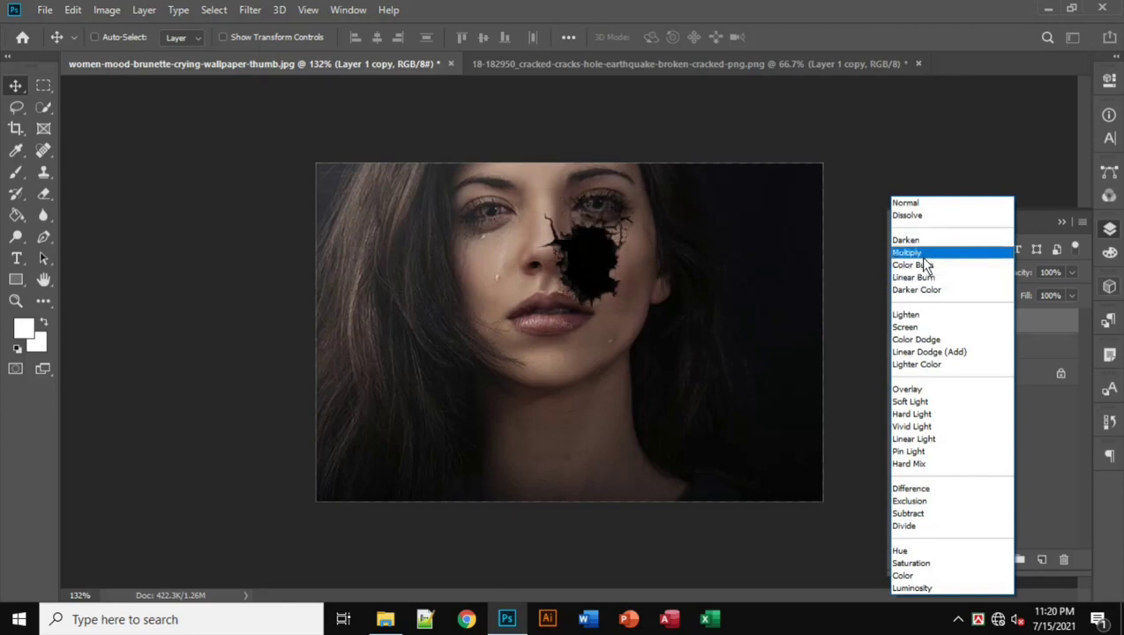
{"action": "left_click", "coordinate": [926, 257]}
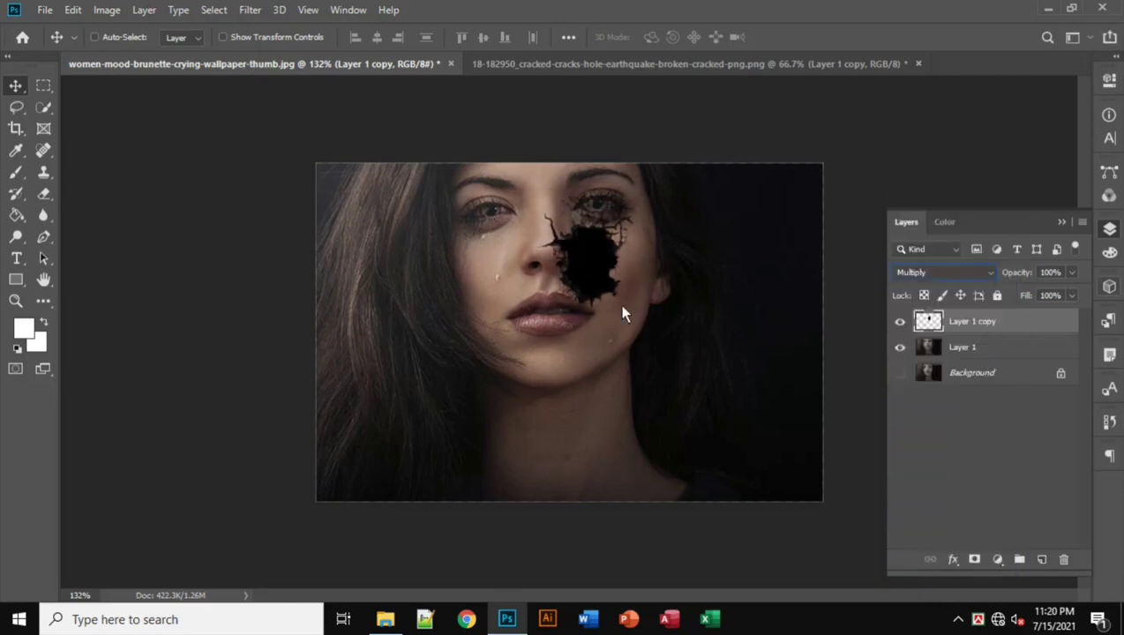
Enlarge the crack layer proportionally to about 106% with Free Transform.
{"action": "key", "text": "ctrl+t"}
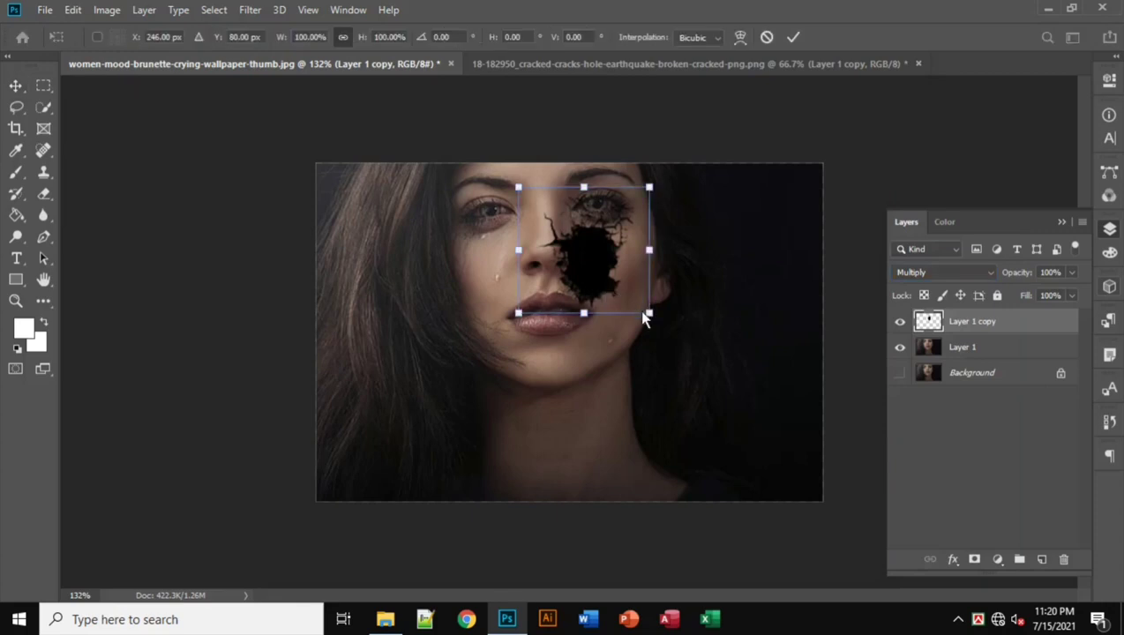
{"action": "mouse_move", "coordinate": [648, 315]}
{"action": "left_mouse_down"}
{"action": "mouse_move", "coordinate": [657, 327]}
{"action": "mouse_move", "coordinate": [647, 311]}
{"action": "left_mouse_up"}
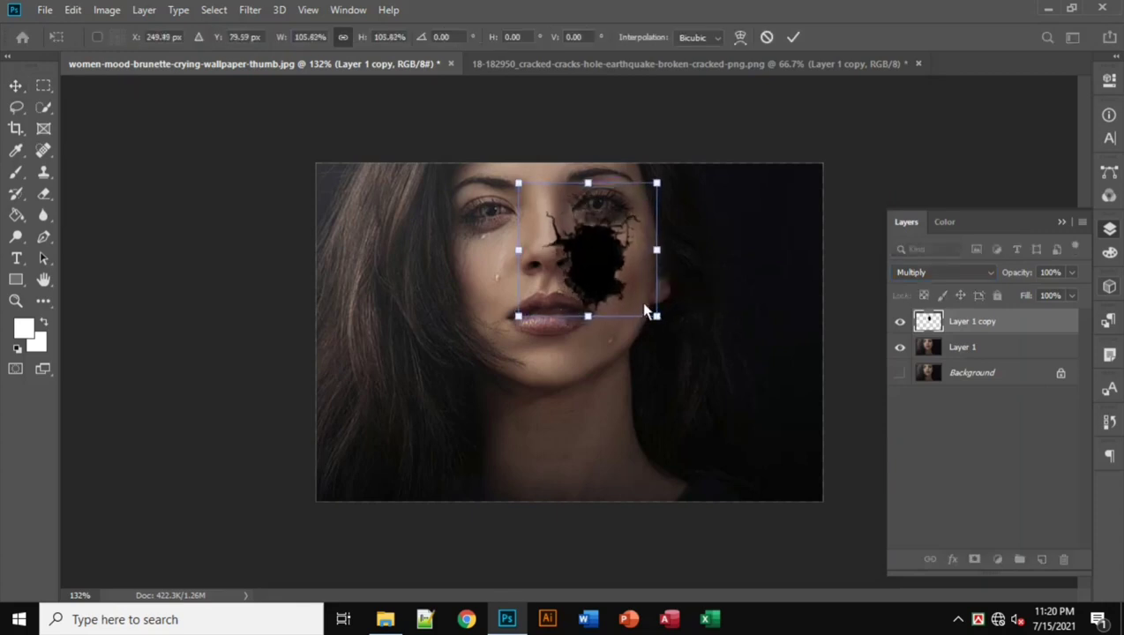
{"action": "key", "text": "Return"}
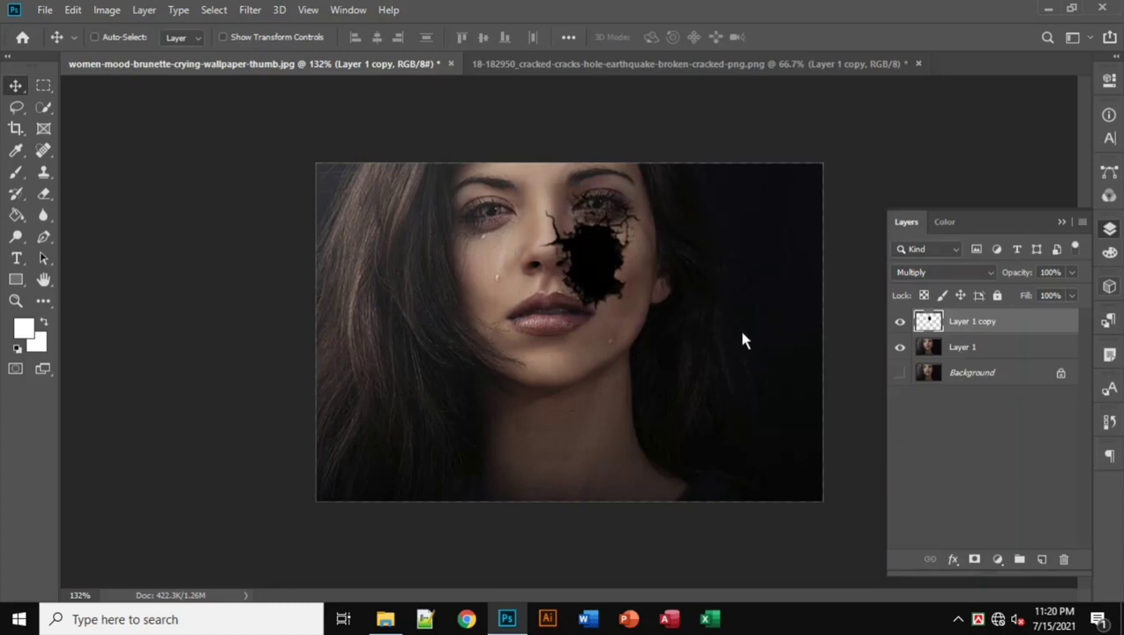
Add a Black & White adjustment layer with the Default preset directly above the duplicated portrait layer.
{"action": "left_click", "coordinate": [960, 346]}
{"action": "left_click", "coordinate": [998, 559]}
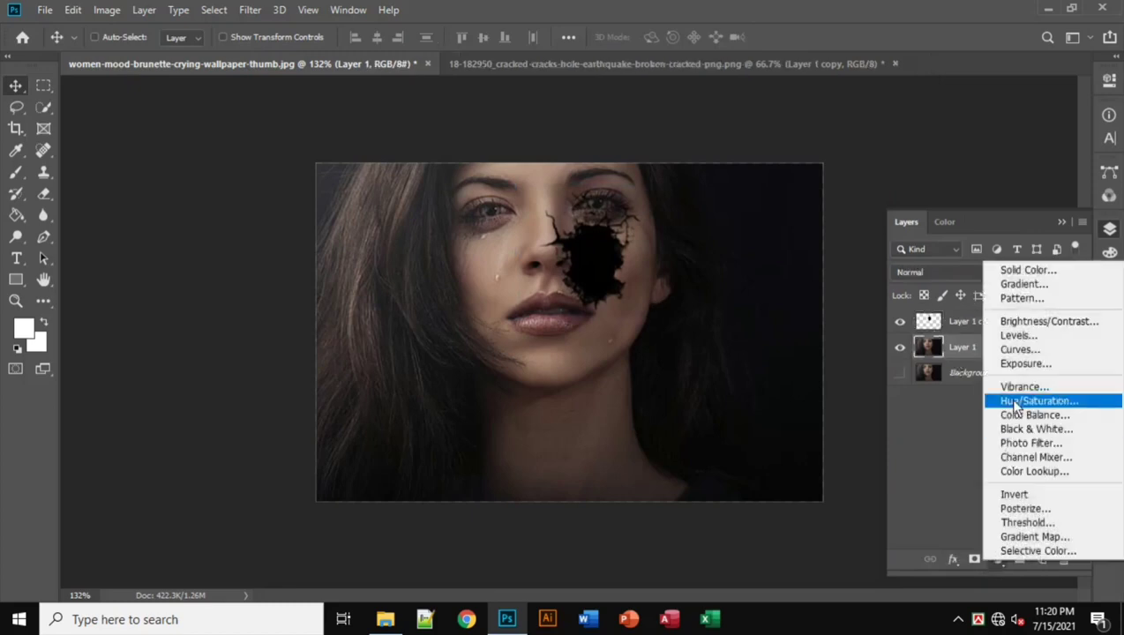
{"action": "left_click", "coordinate": [1022, 429]}
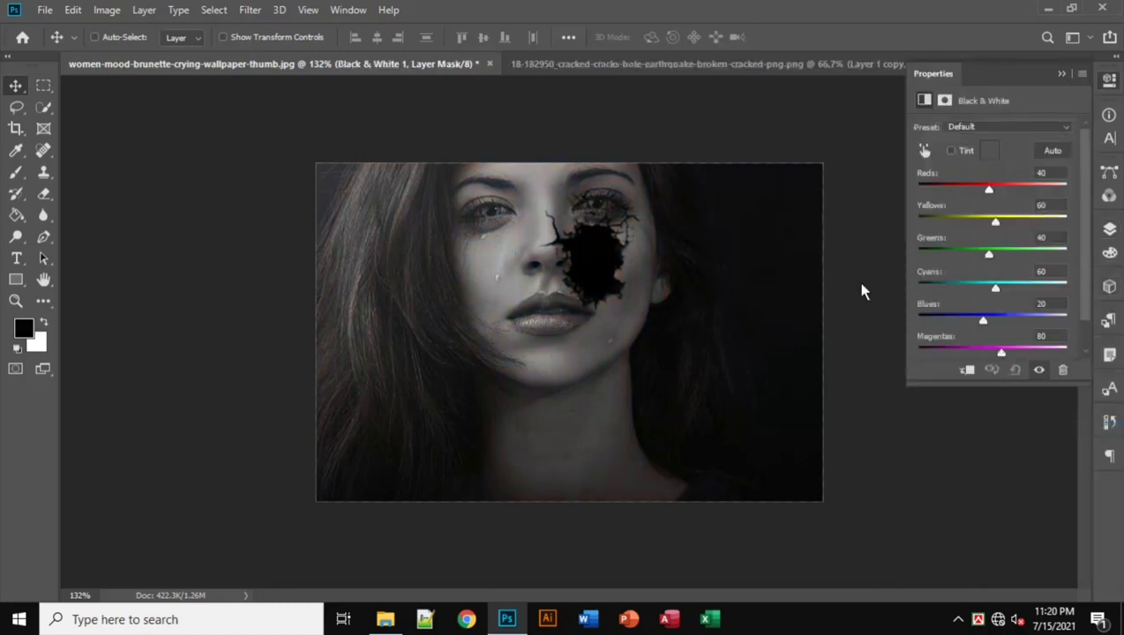
{"action": "left_click", "coordinate": [1061, 74]}
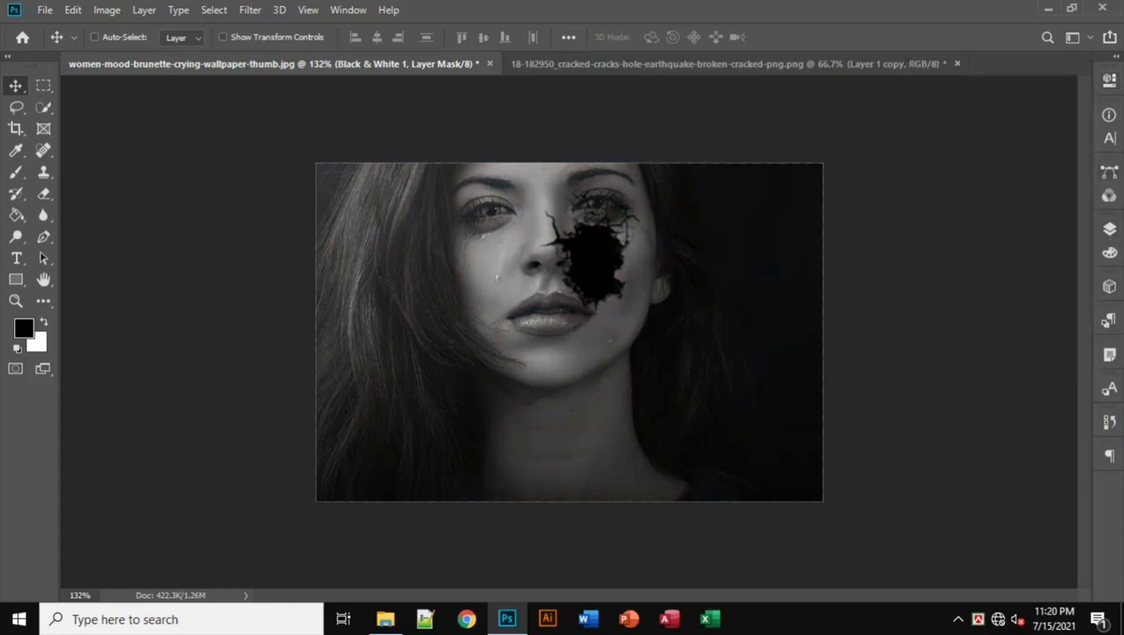
Merge the Black & White adjustment with the portrait layer beneath it.
{"action": "left_click", "coordinate": [1110, 231]}
{"action": "left_click", "coordinate": [989, 373], "text": "ctrl"}
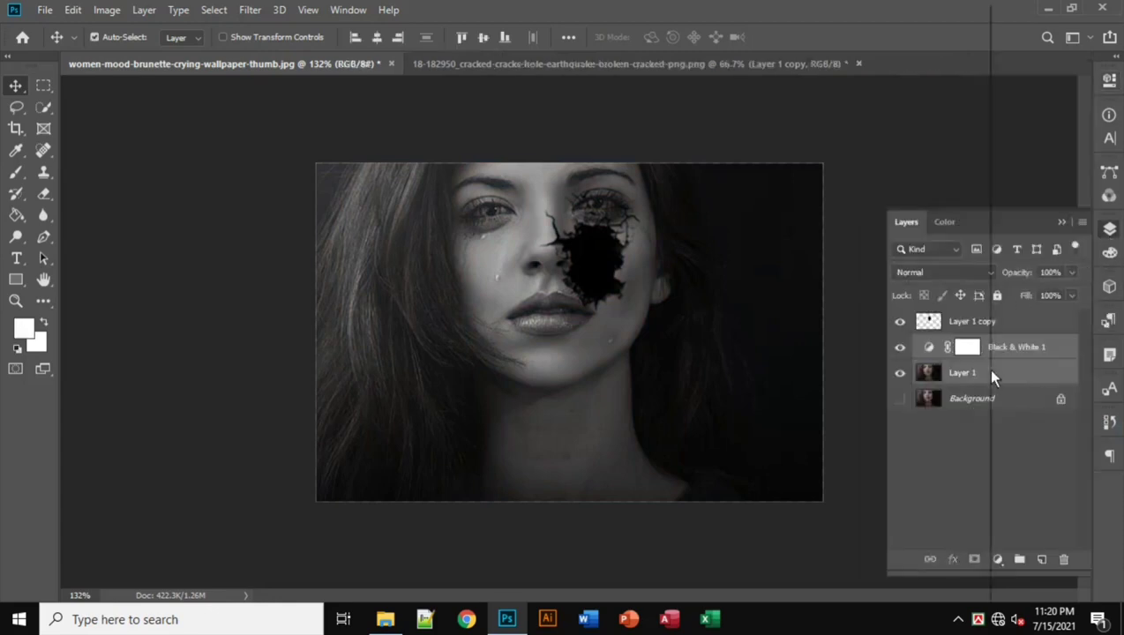
{"action": "right_click", "coordinate": [990, 374]}
{"action": "left_click", "coordinate": [814, 488]}
Add a new layer above the crack layer and paint a soft white glow in the hole's centre with the Brush.
{"action": "left_click", "coordinate": [923, 325]}
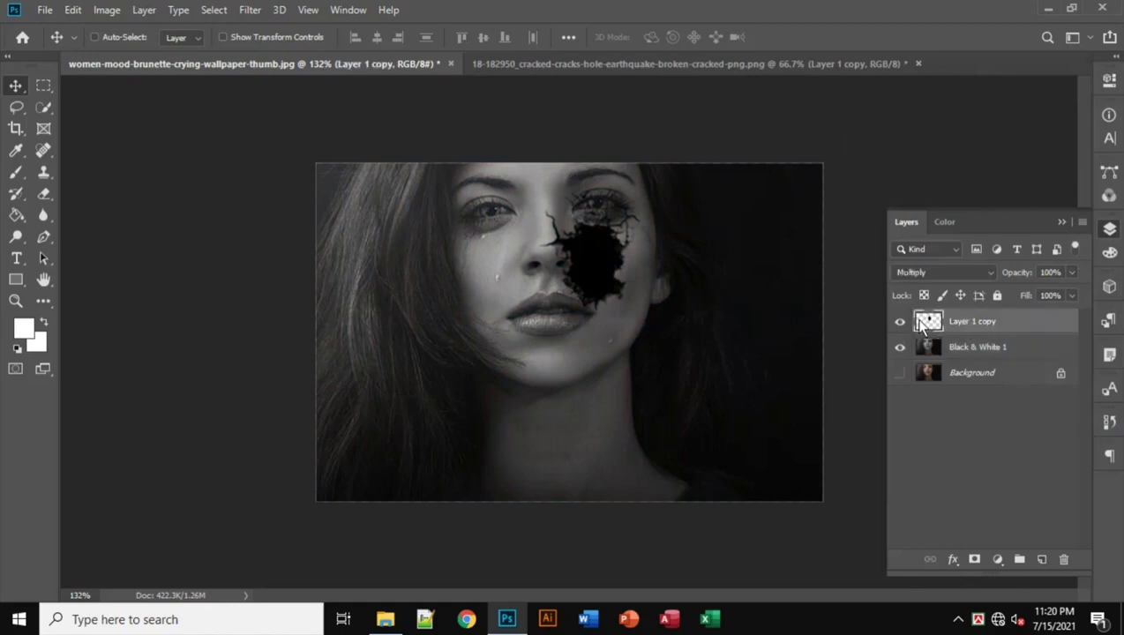
{"action": "left_click_drag", "start_coordinate": [597, 258], "coordinate": [600, 261]}
{"action": "left_click", "coordinate": [1041, 560]}
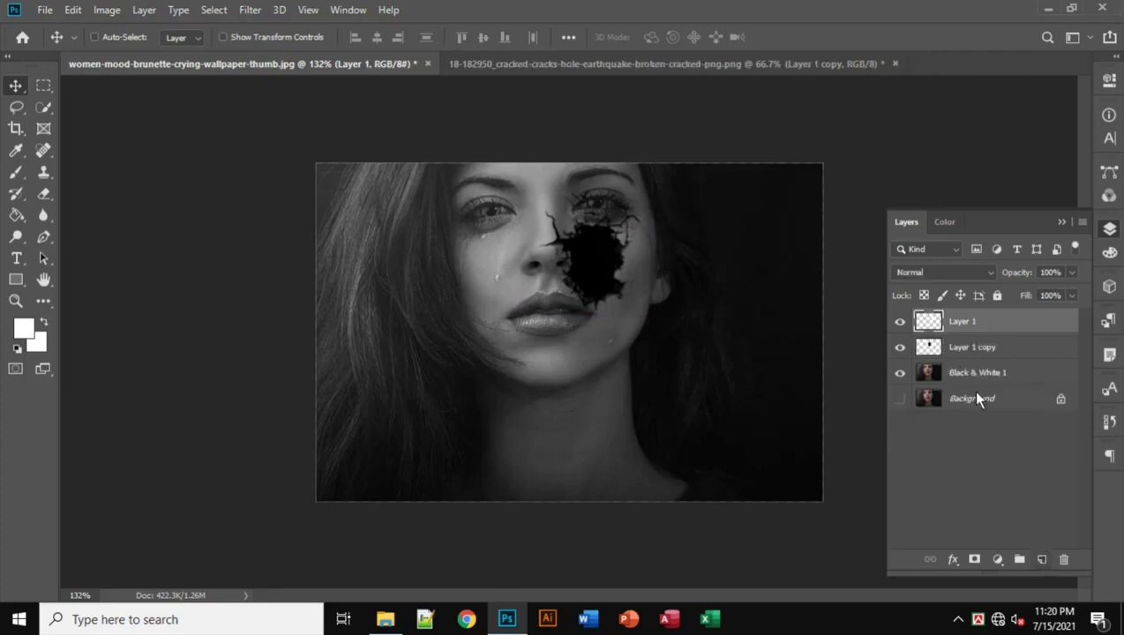
{"action": "left_click", "coordinate": [15, 172]}
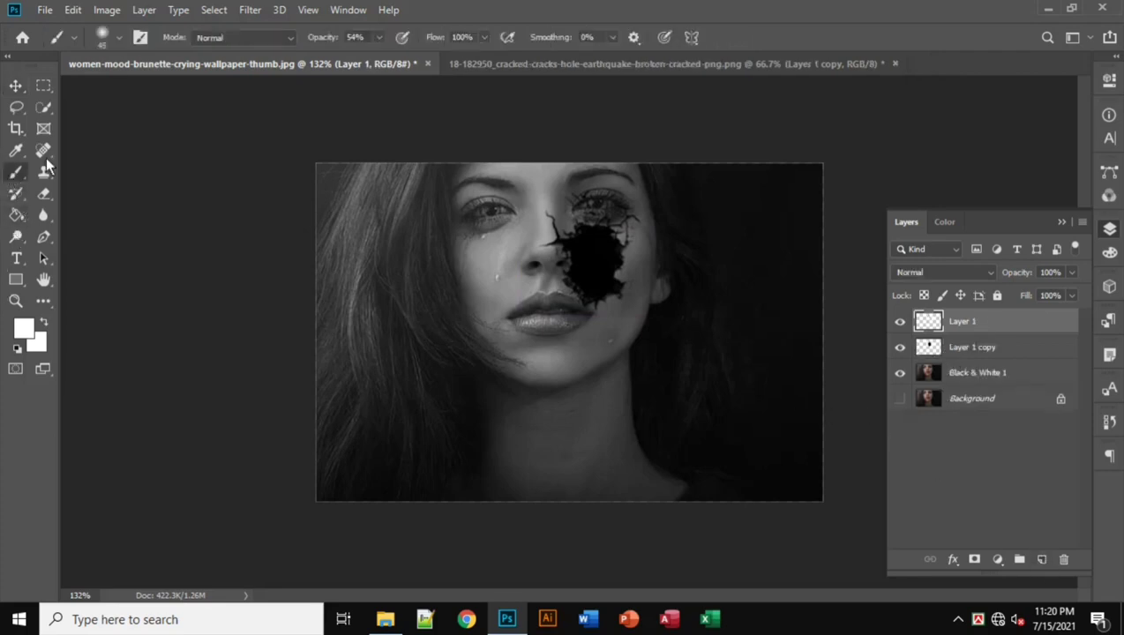
{"action": "left_click", "coordinate": [378, 38]}
{"action": "left_click_drag", "start_coordinate": [377, 56], "coordinate": [375, 55]}
{"action": "left_click", "coordinate": [594, 282]}
{"action": "left_click", "coordinate": [594, 262]}
Apply a Gaussian Blur with a radius of about 15 pixels to the white glow layer.
{"action": "left_click", "coordinate": [15, 85]}
{"action": "left_click", "coordinate": [250, 12]}
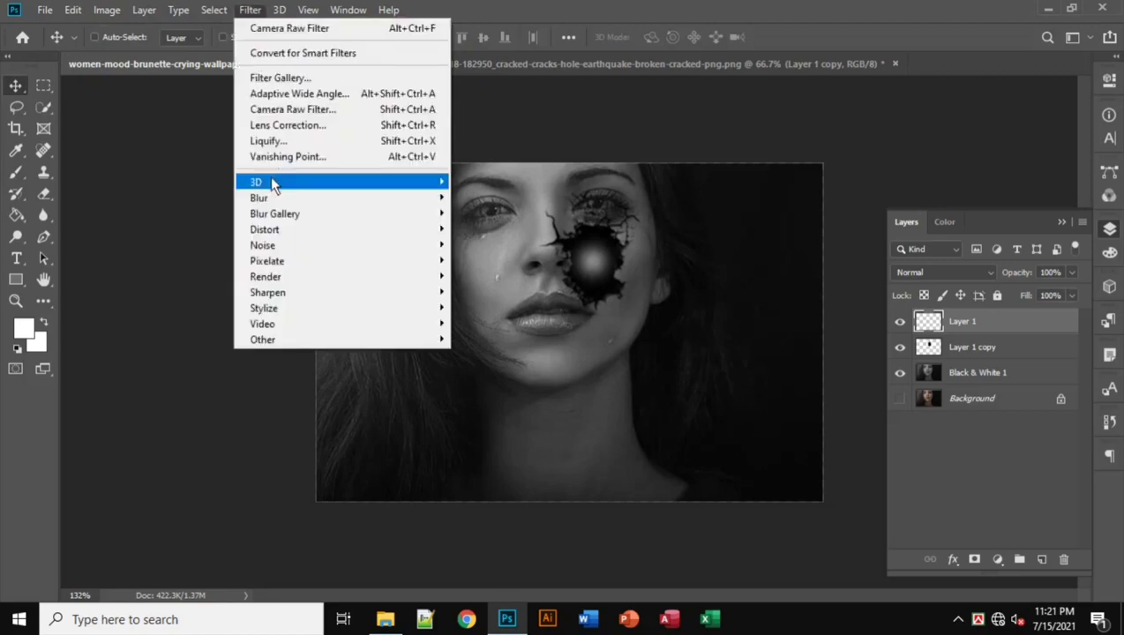
{"action": "mouse_move", "coordinate": [267, 199]}
{"action": "left_click", "coordinate": [483, 259]}
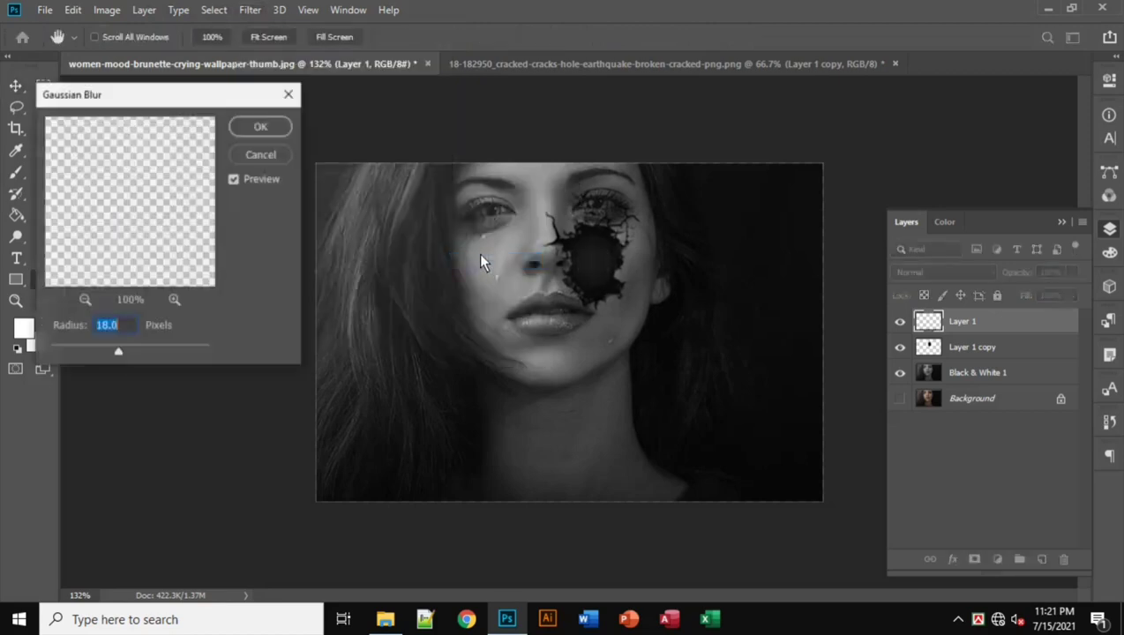
{"action": "left_click_drag", "start_coordinate": [118, 353], "coordinate": [100, 354]}
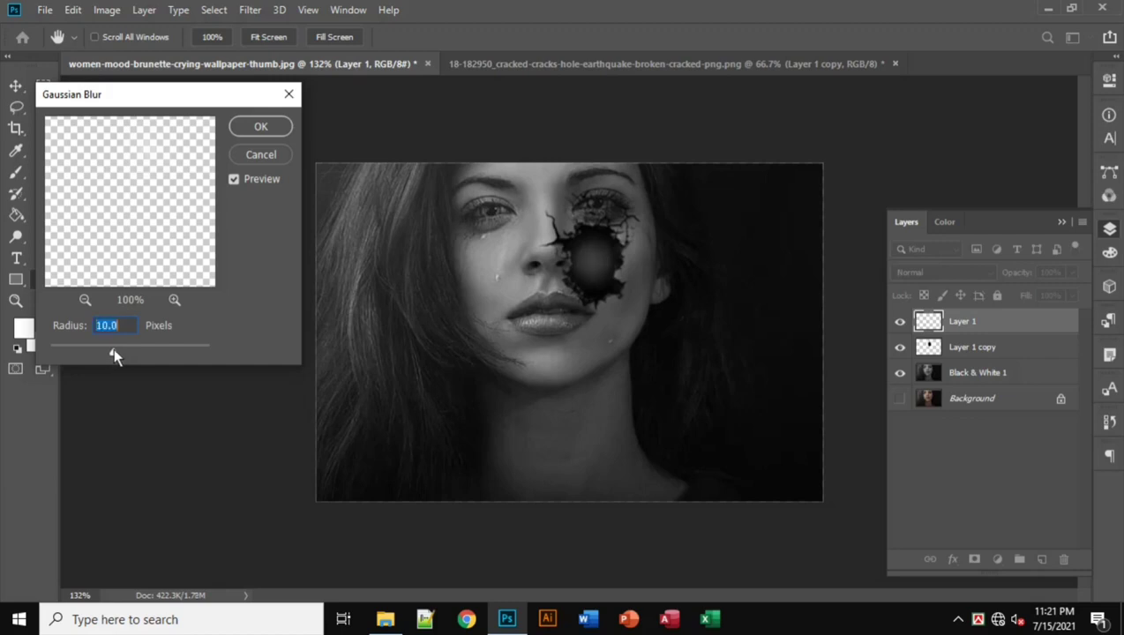
{"action": "left_click_drag", "start_coordinate": [119, 356], "coordinate": [119, 356]}
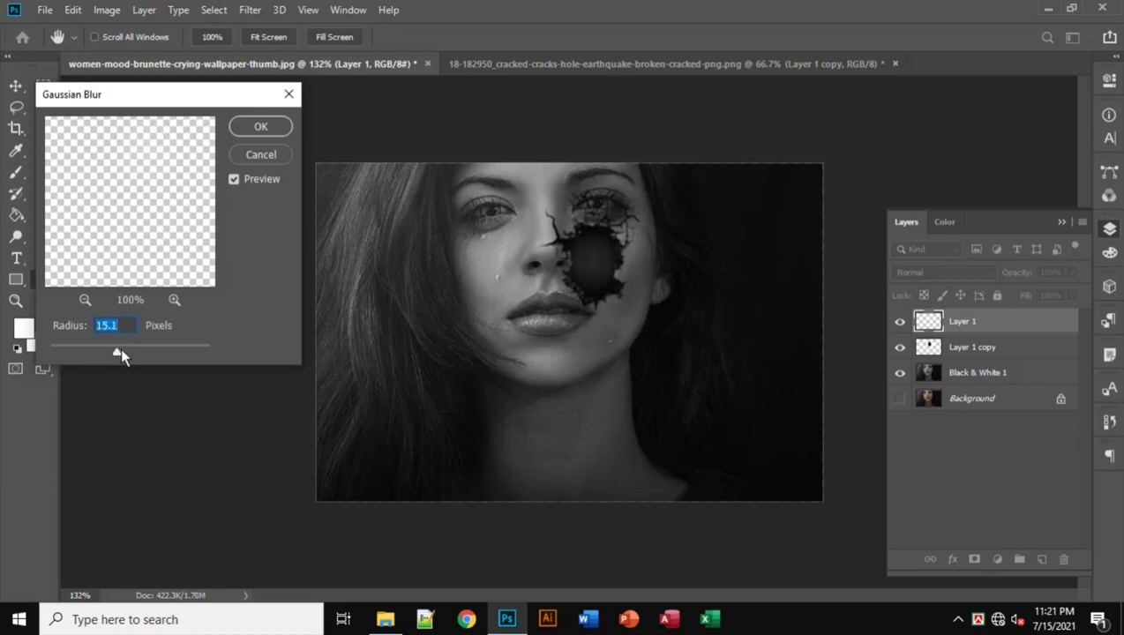
{"action": "left_click", "coordinate": [262, 129]}
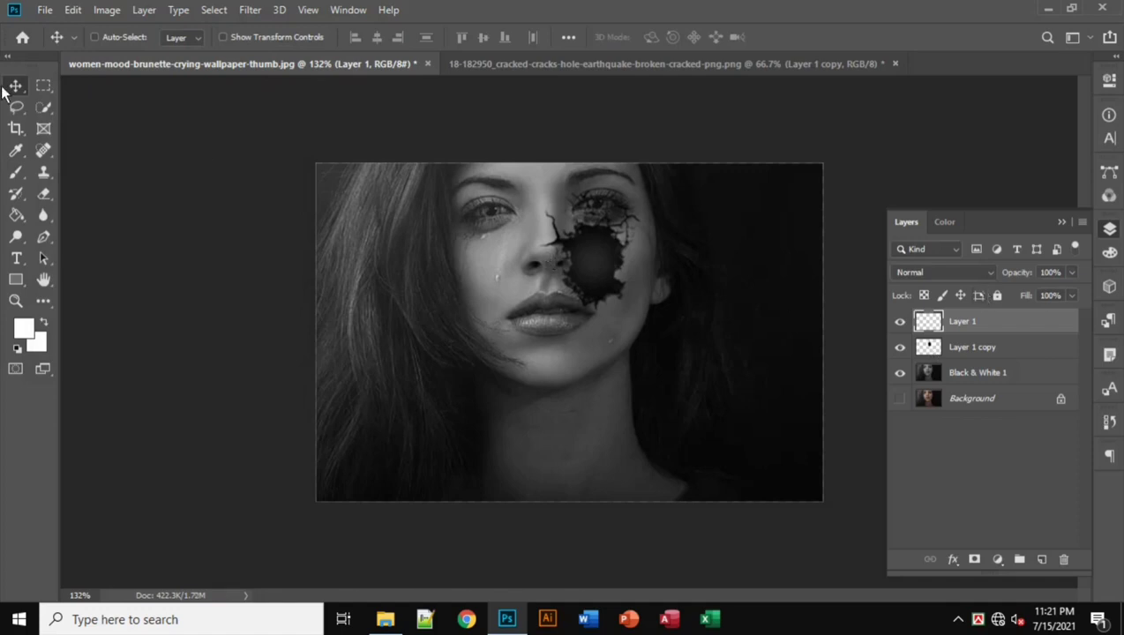
Enlarge the blurred glow slightly with Free Transform and reposition it within the hole in the cheek.
{"action": "left_click", "coordinate": [94, 37]}
{"action": "key", "text": "ctrl+t"}
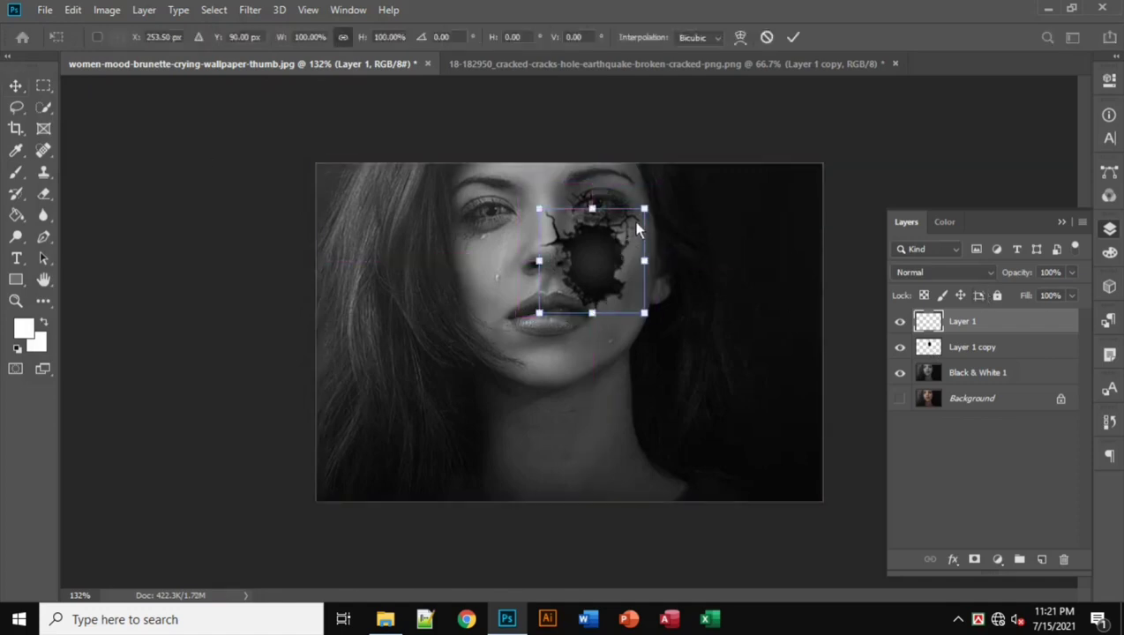
{"action": "left_click_drag", "start_coordinate": [653, 212], "coordinate": [652, 201]}
{"action": "mouse_move", "coordinate": [608, 248]}
{"action": "left_mouse_down"}
{"action": "mouse_move", "coordinate": [580, 267]}
{"action": "mouse_move", "coordinate": [577, 257]}
{"action": "mouse_move", "coordinate": [600, 269]}
{"action": "mouse_move", "coordinate": [590, 265]}
{"action": "mouse_move", "coordinate": [642, 221]}
{"action": "mouse_move", "coordinate": [603, 266]}
{"action": "left_mouse_up"}
{"action": "key", "text": "Return"}
{"action": "key", "text": "ctrl+t"}
{"action": "key", "text": "Return"}
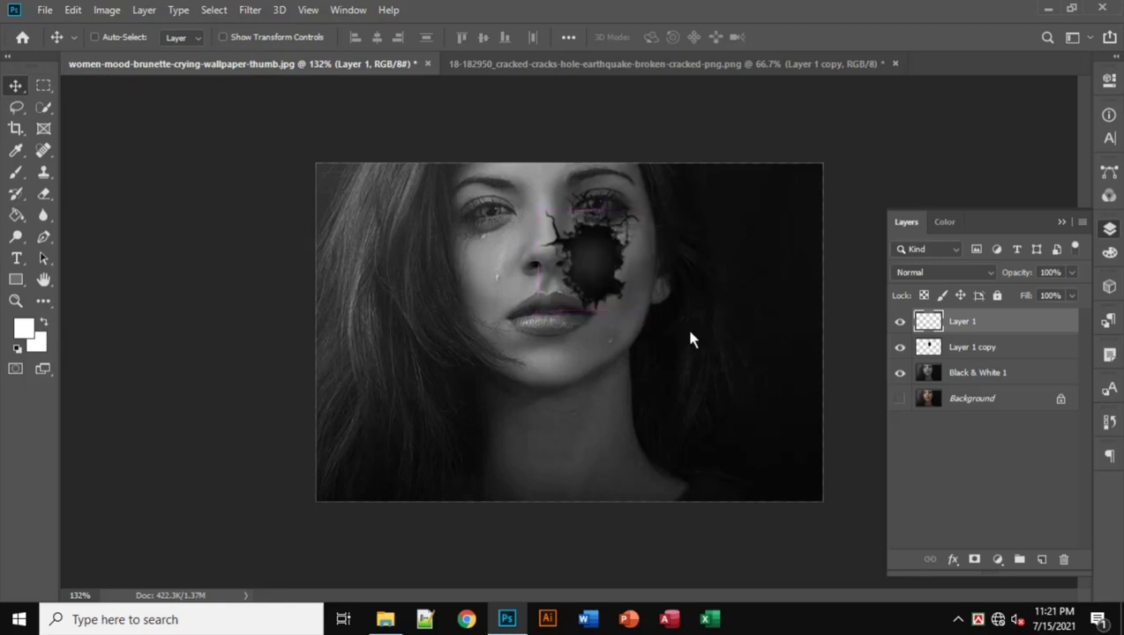
Select the glow, crack and black-and-white portrait layers and stamp all visible content into a new merged layer.
{"action": "left_click", "coordinate": [985, 353], "text": "ctrl"}
{"action": "left_click", "coordinate": [992, 376], "text": "ctrl"}
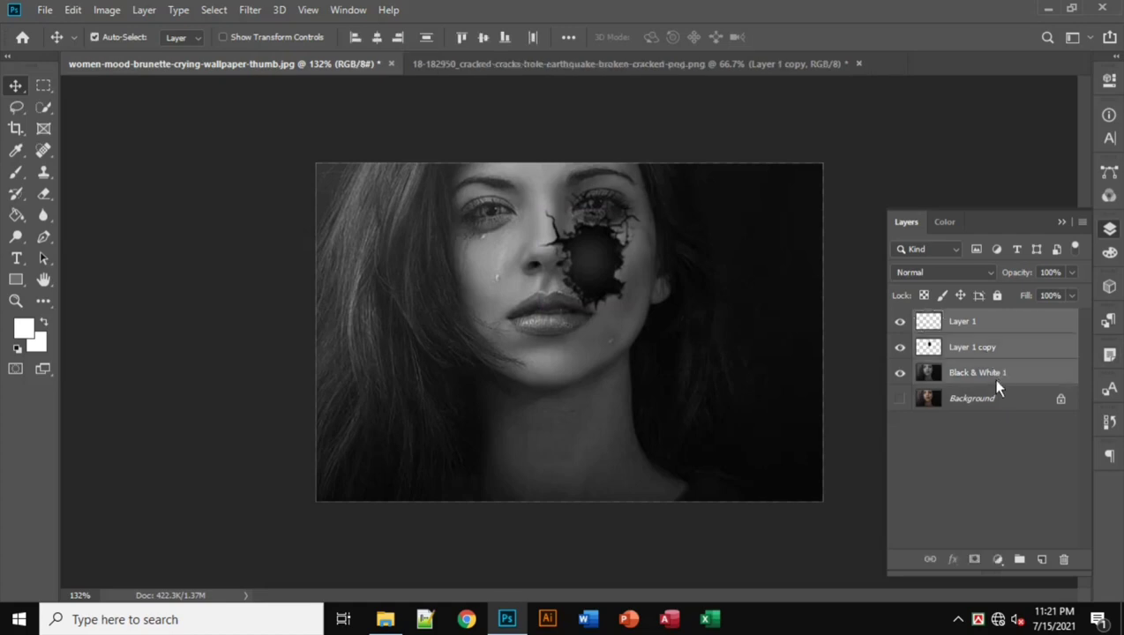
{"action": "key", "text": "ctrl+shift+alt+e"}
Group the glow, crack and black-and-white portrait layers beneath the merged layer and hide the group.
{"action": "left_click", "coordinate": [966, 344]}
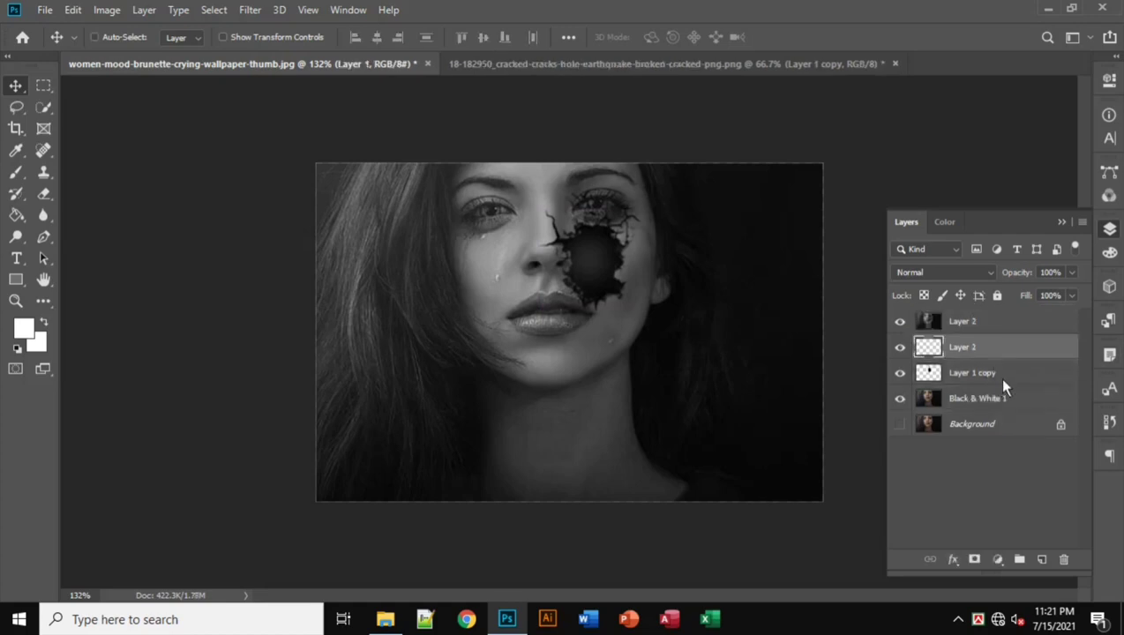
{"action": "left_click", "coordinate": [998, 376], "text": "ctrl"}
{"action": "left_click", "coordinate": [984, 399], "text": "ctrl"}
{"action": "key", "text": "ctrl+g"}
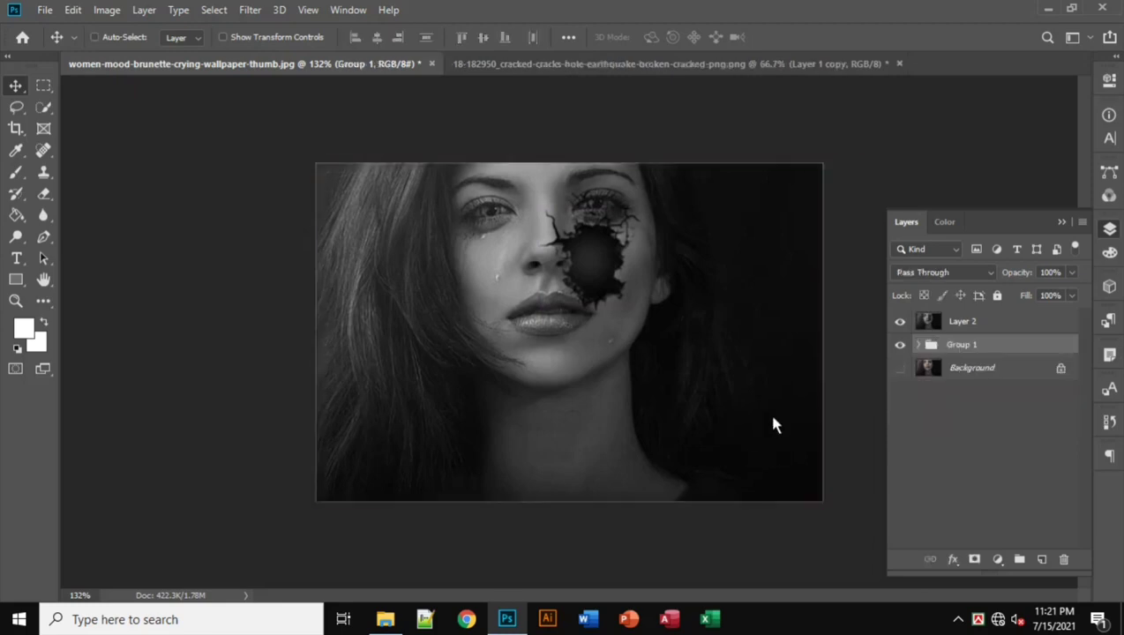
{"action": "left_click", "coordinate": [900, 344]}
{"action": "scroll", "coordinate": [747, 368], "scroll_direction": "up", "scroll_amount": 2}
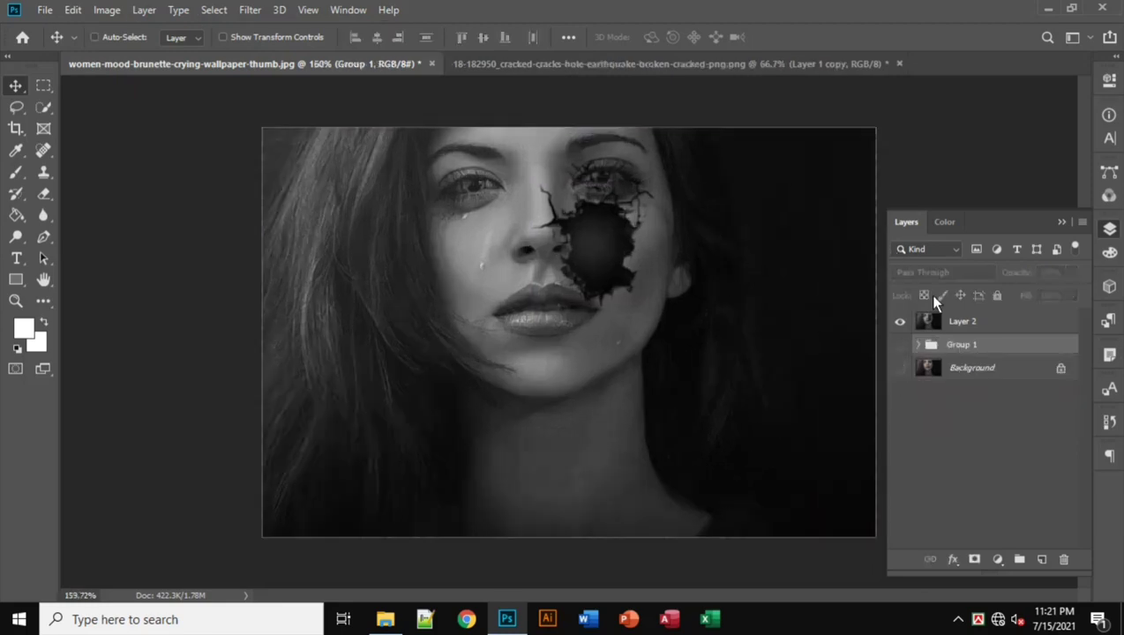
Start the Camera Raw Filter on the merged layer and set Exposure -0.10, Contrast +40, Highlights -10 and Shadows +28.
{"action": "left_click", "coordinate": [948, 322]}
{"action": "left_click", "coordinate": [252, 10]}
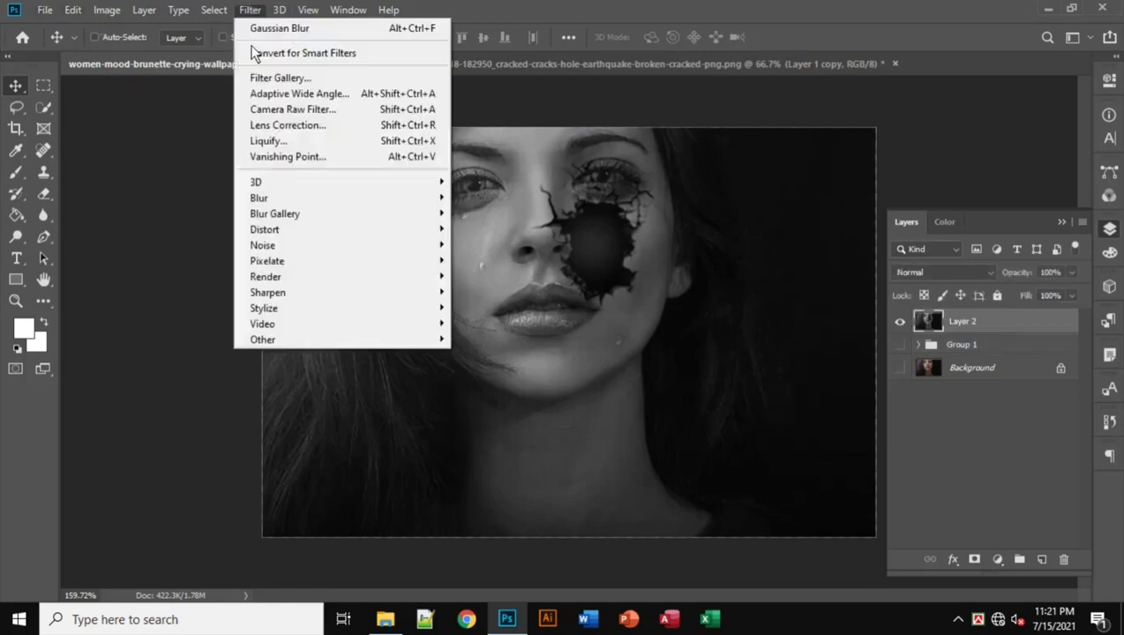
{"action": "left_click", "coordinate": [275, 109]}
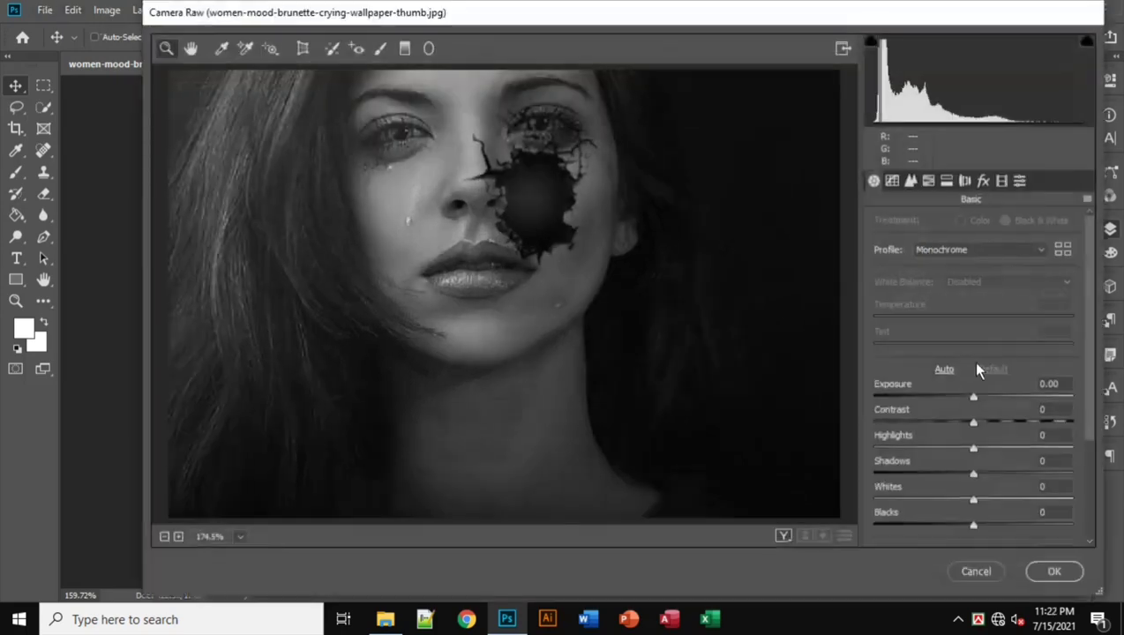
{"action": "left_click_drag", "start_coordinate": [974, 403], "coordinate": [982, 509]}
{"action": "scroll", "coordinate": [980, 503], "scroll_direction": "down", "scroll_amount": 3}
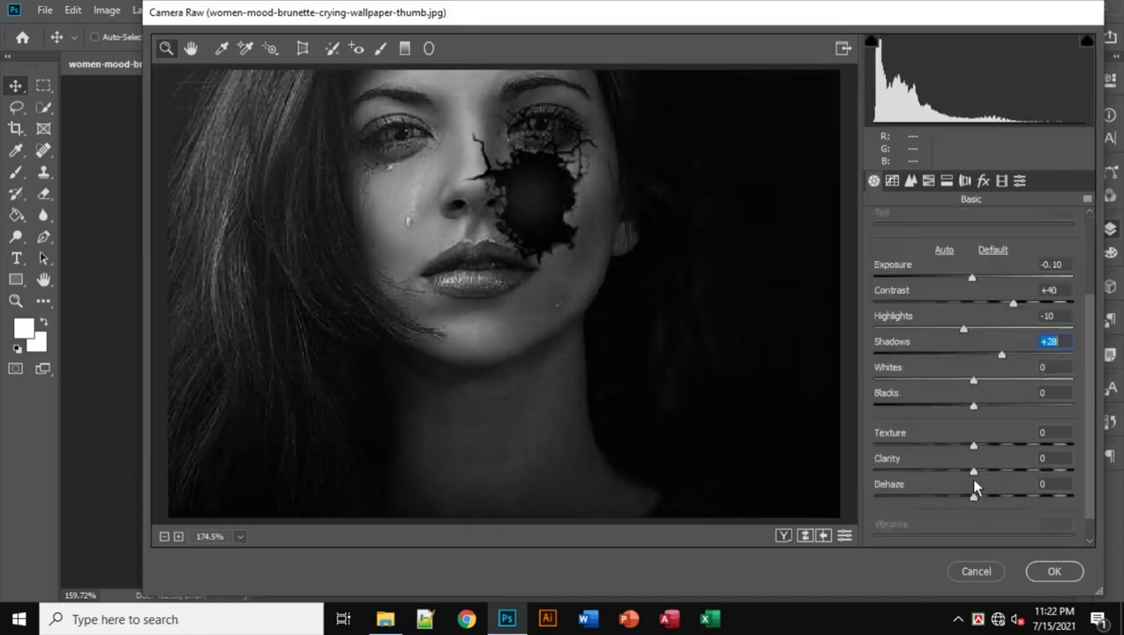
Set the basic Camera Raw adjustments Whites -49, Blacks -4, Texture +3, Clarity +28 and Dehaze +6.
{"action": "left_click_drag", "start_coordinate": [973, 381], "coordinate": [913, 392]}
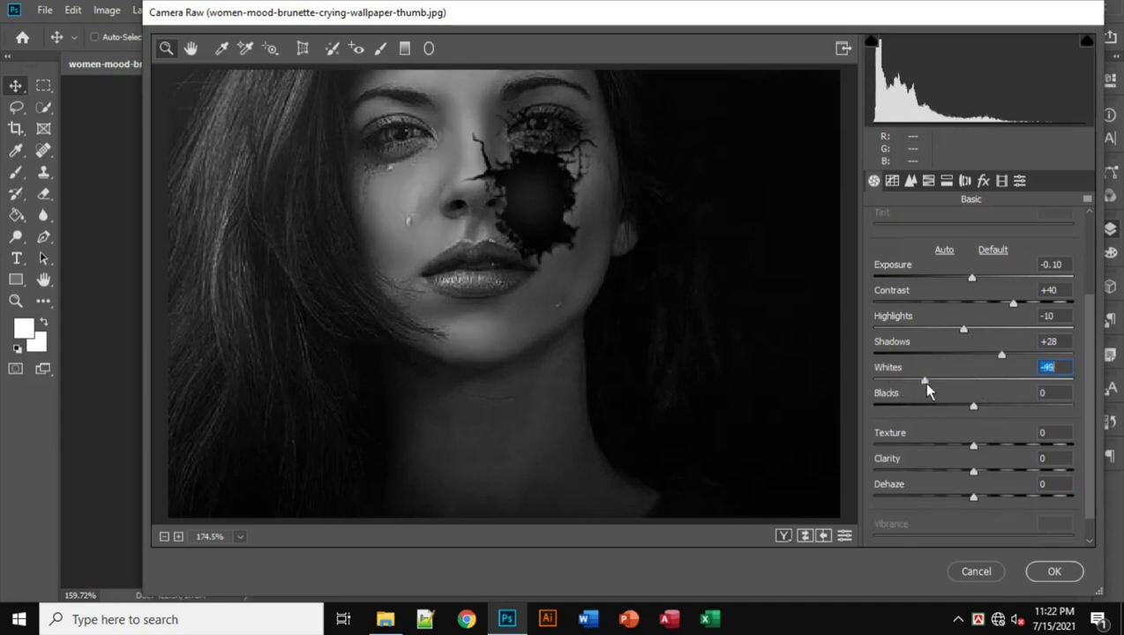
{"action": "left_click_drag", "start_coordinate": [976, 407], "coordinate": [936, 452]}
{"action": "left_click_drag", "start_coordinate": [1014, 447], "coordinate": [977, 476]}
{"action": "scroll", "coordinate": [997, 463], "scroll_direction": "down", "scroll_amount": 1}
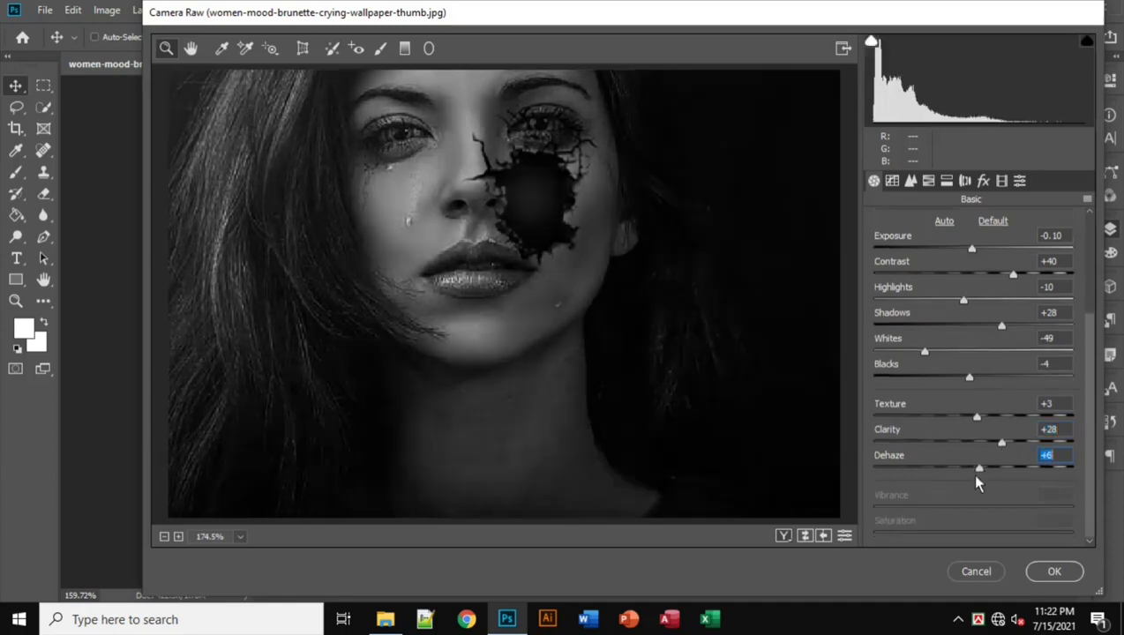
Adjust the parametric tone curve to Highlights +36, Lights -24, Darks -4 and Shadows +28.
{"action": "left_click", "coordinate": [892, 180]}
{"action": "left_click_drag", "start_coordinate": [974, 492], "coordinate": [1001, 539]}
{"action": "scroll", "coordinate": [990, 502], "scroll_direction": "down", "scroll_amount": 1}
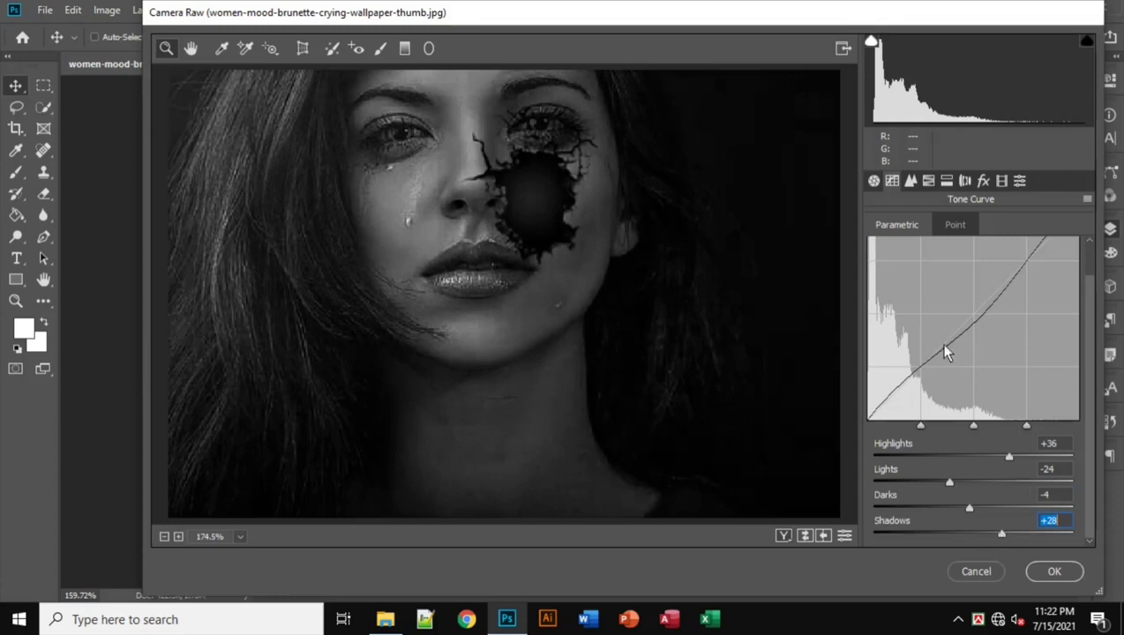
Set the sharpening amount to 18, apply the Camera Raw adjustments and collapse the layer list.
{"action": "left_click", "coordinate": [918, 181]}
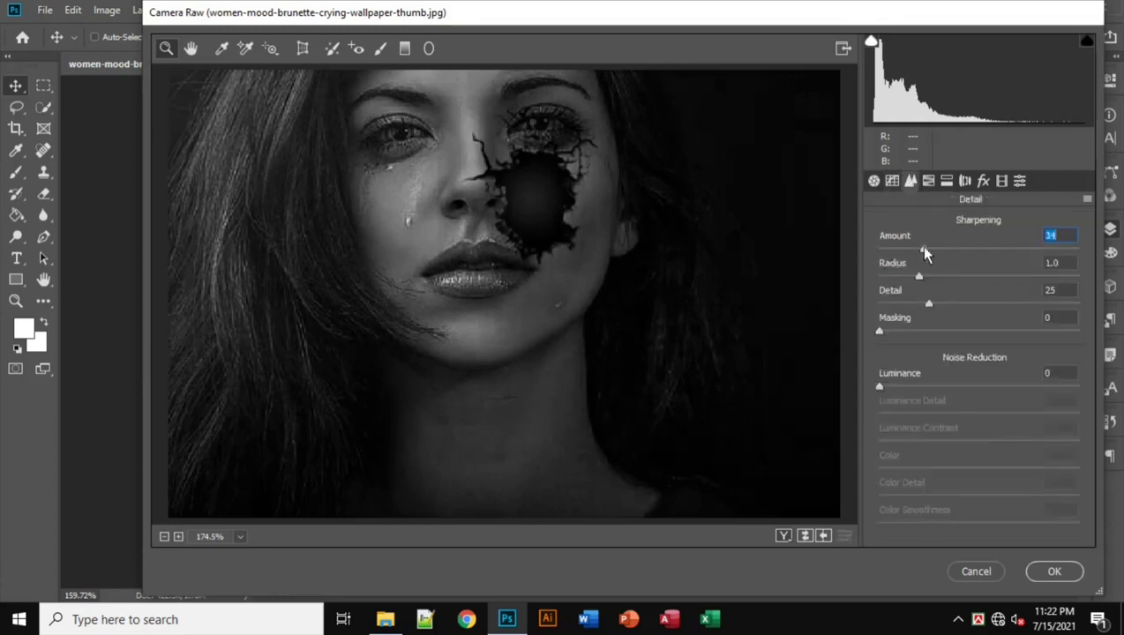
{"action": "mouse_move", "coordinate": [894, 251]}
{"action": "left_mouse_down"}
{"action": "mouse_move", "coordinate": [938, 251]}
{"action": "mouse_move", "coordinate": [902, 254]}
{"action": "left_mouse_up"}
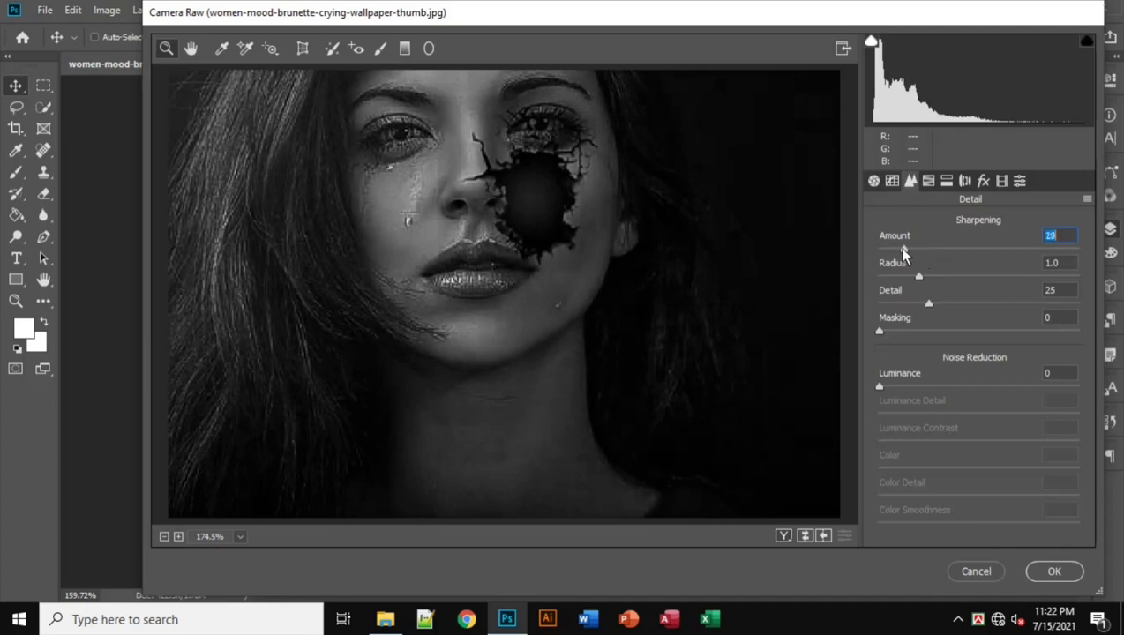
{"action": "left_click", "coordinate": [881, 333]}
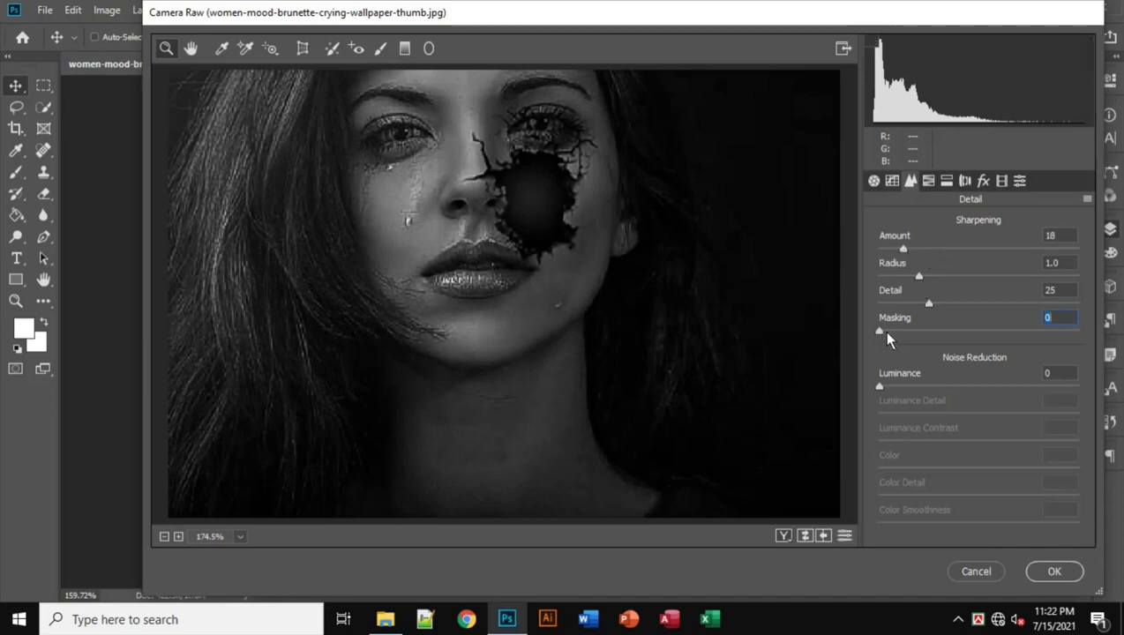
{"action": "left_click", "coordinate": [1054, 571]}
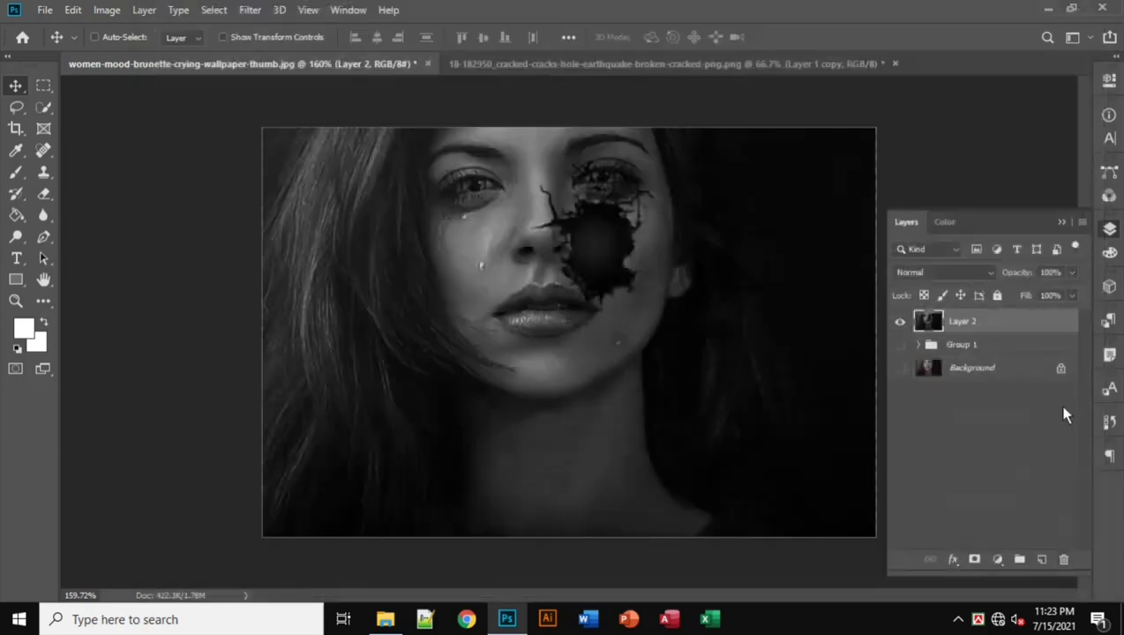
{"action": "left_click", "coordinate": [1062, 221]}
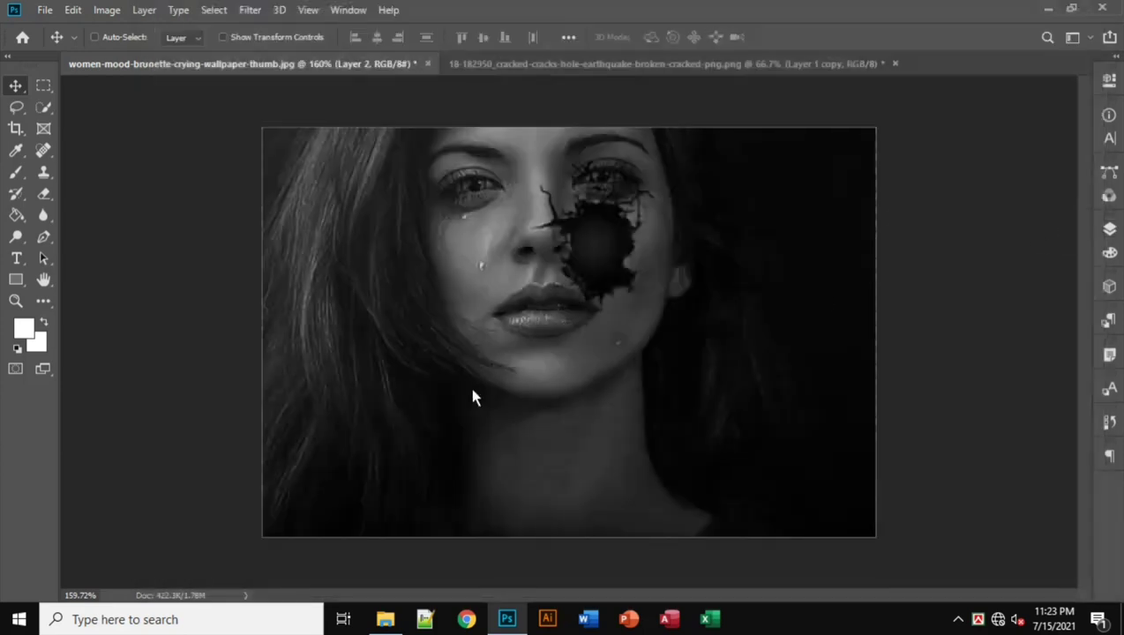